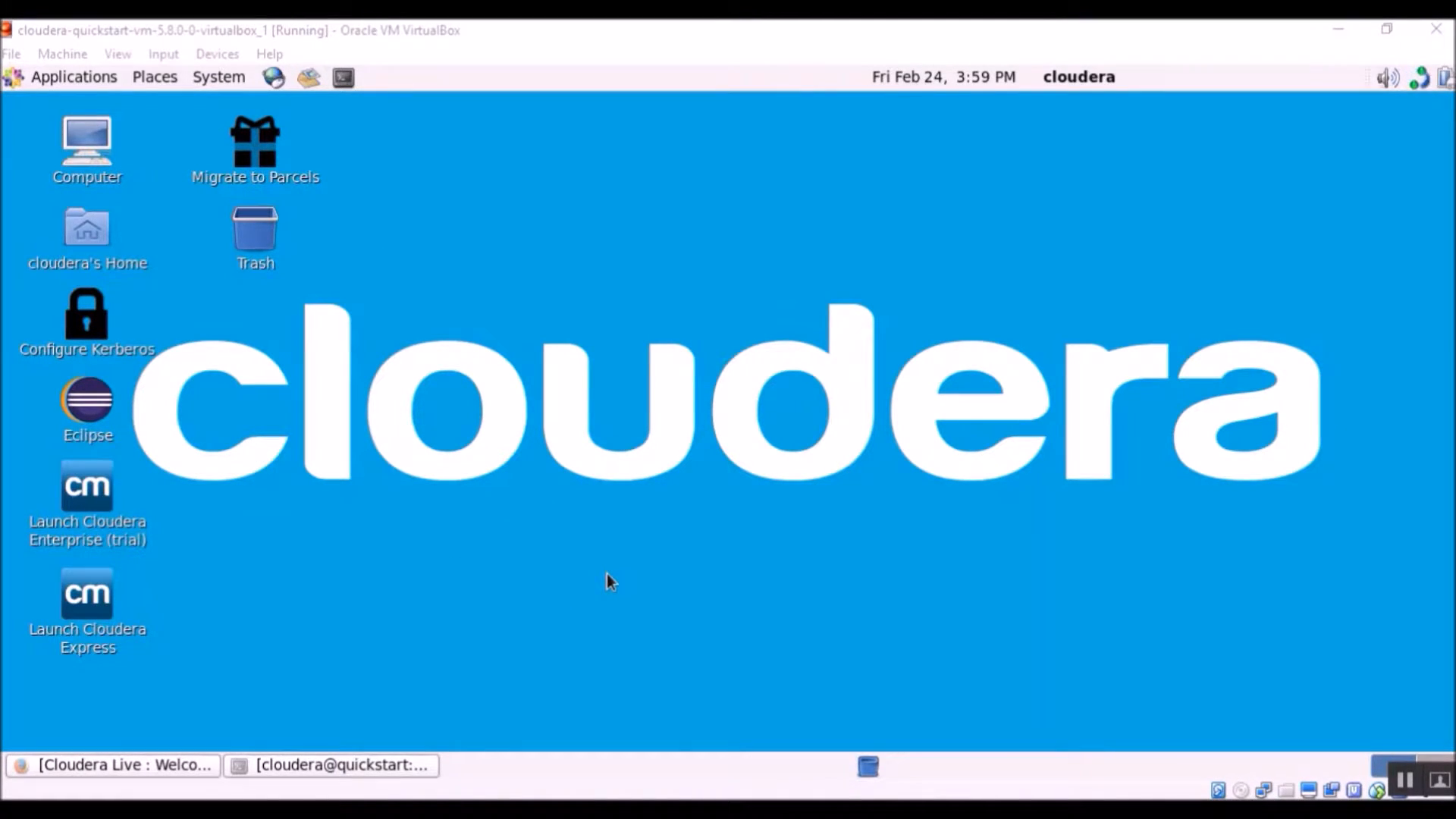
- Check the shared clipboard options of the virtual machine
{"action": "left_click", "coordinate": [210, 55]}
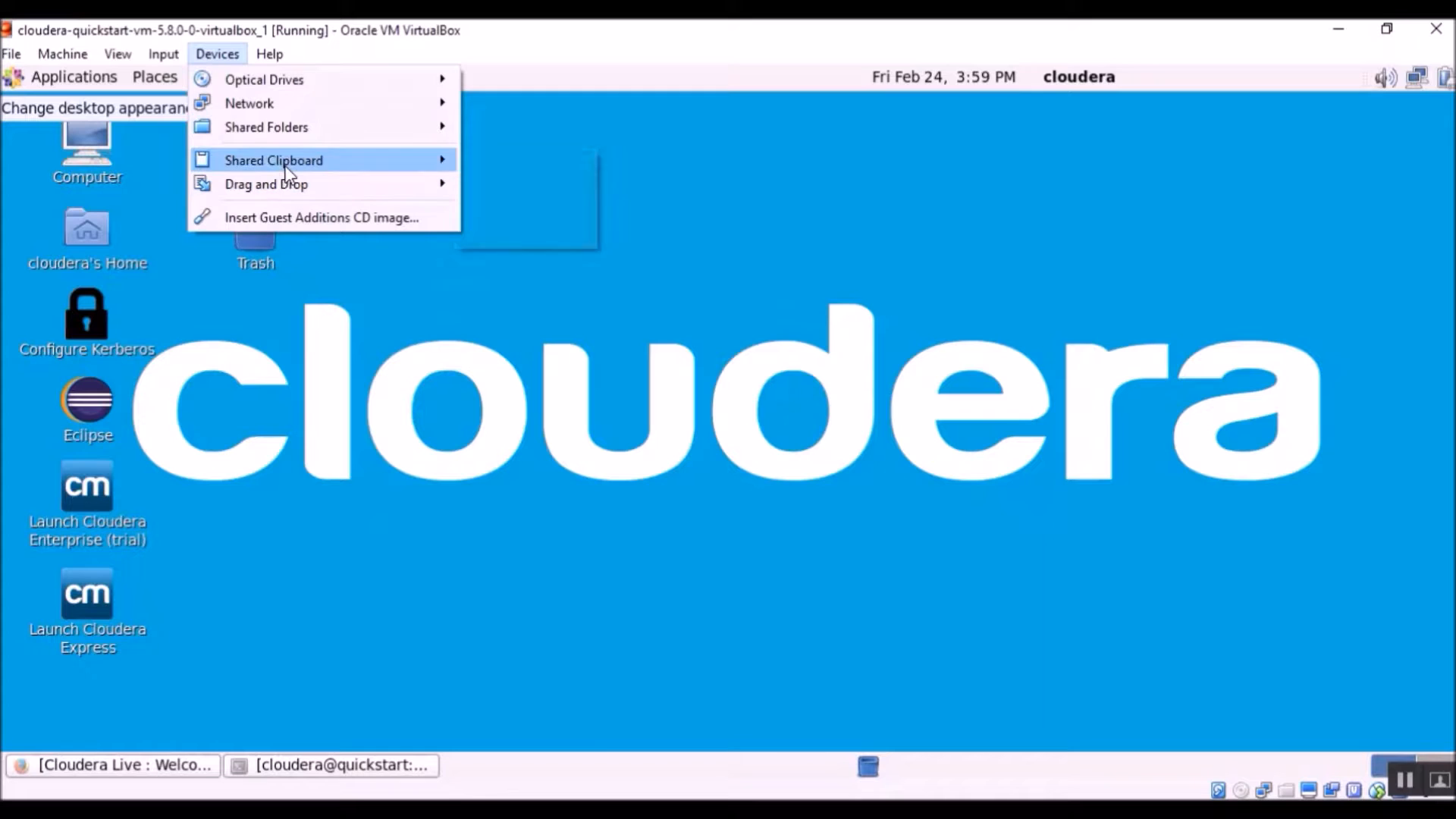
{"action": "mouse_move", "coordinate": [286, 168]}
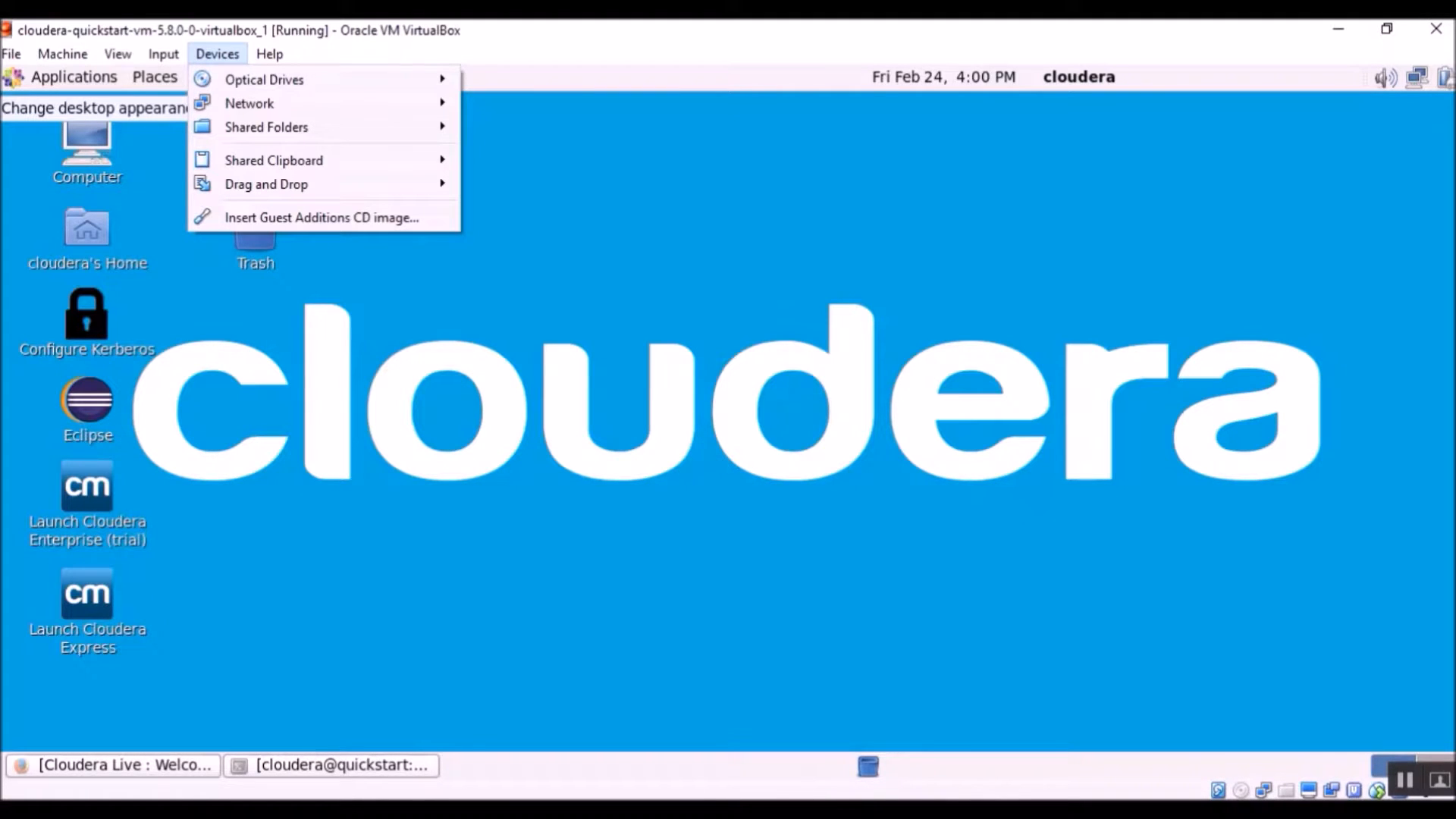
{"action": "key", "text": "Escape"}
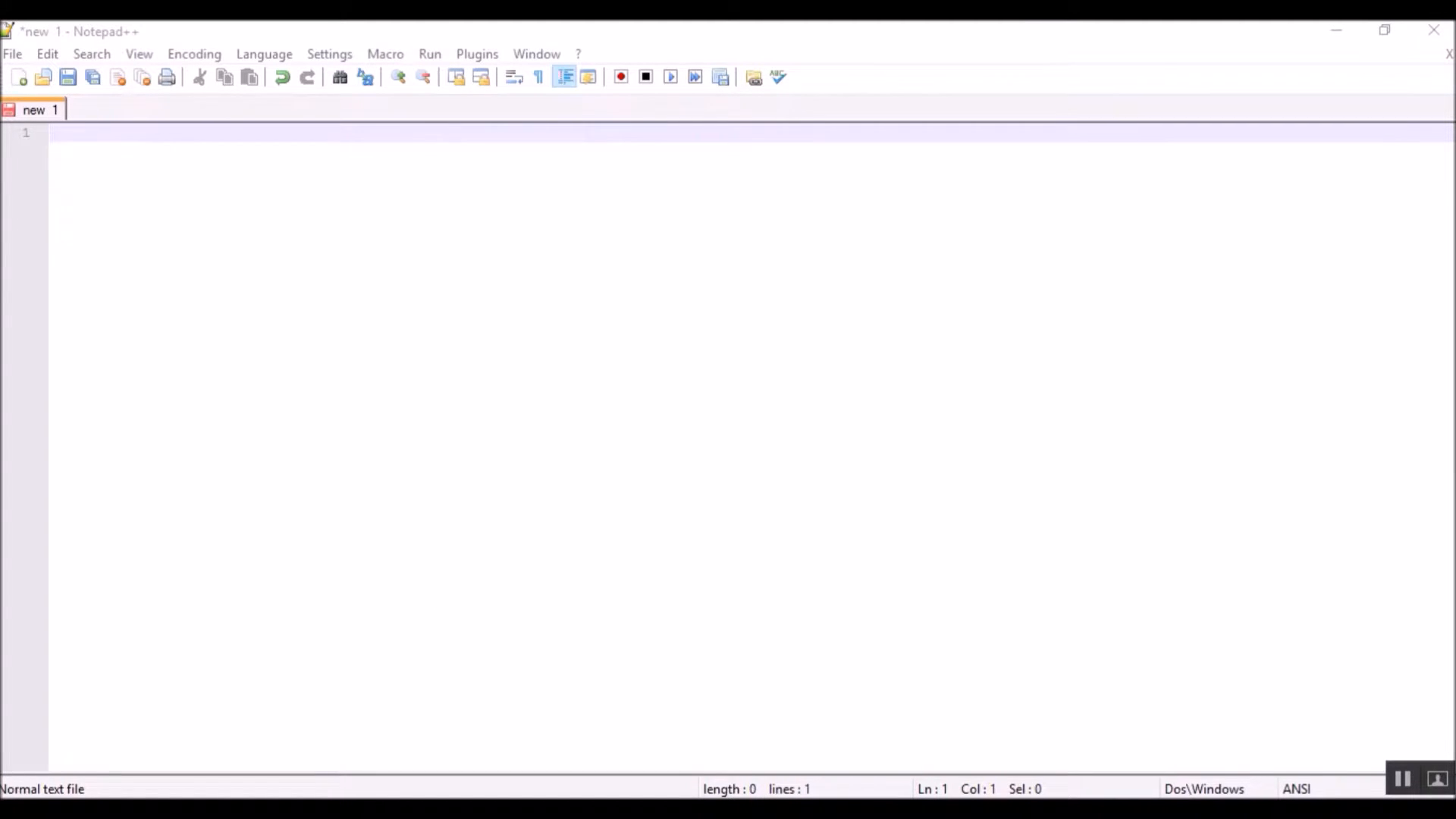
- Write "Welcome to host operating system" in the empty Notepad++ document on the host and copy the whole line
{"action": "type", "text": "Welcome"}
{"action": "type", "text": " to "}
{"action": "type", "text": "C"}
{"action": "type", "text": "d"}
{"action": "key", "text": "BackSpace"}
{"action": "key", "text": "BackSpace"}
{"action": "type", "text": "host operating system"}
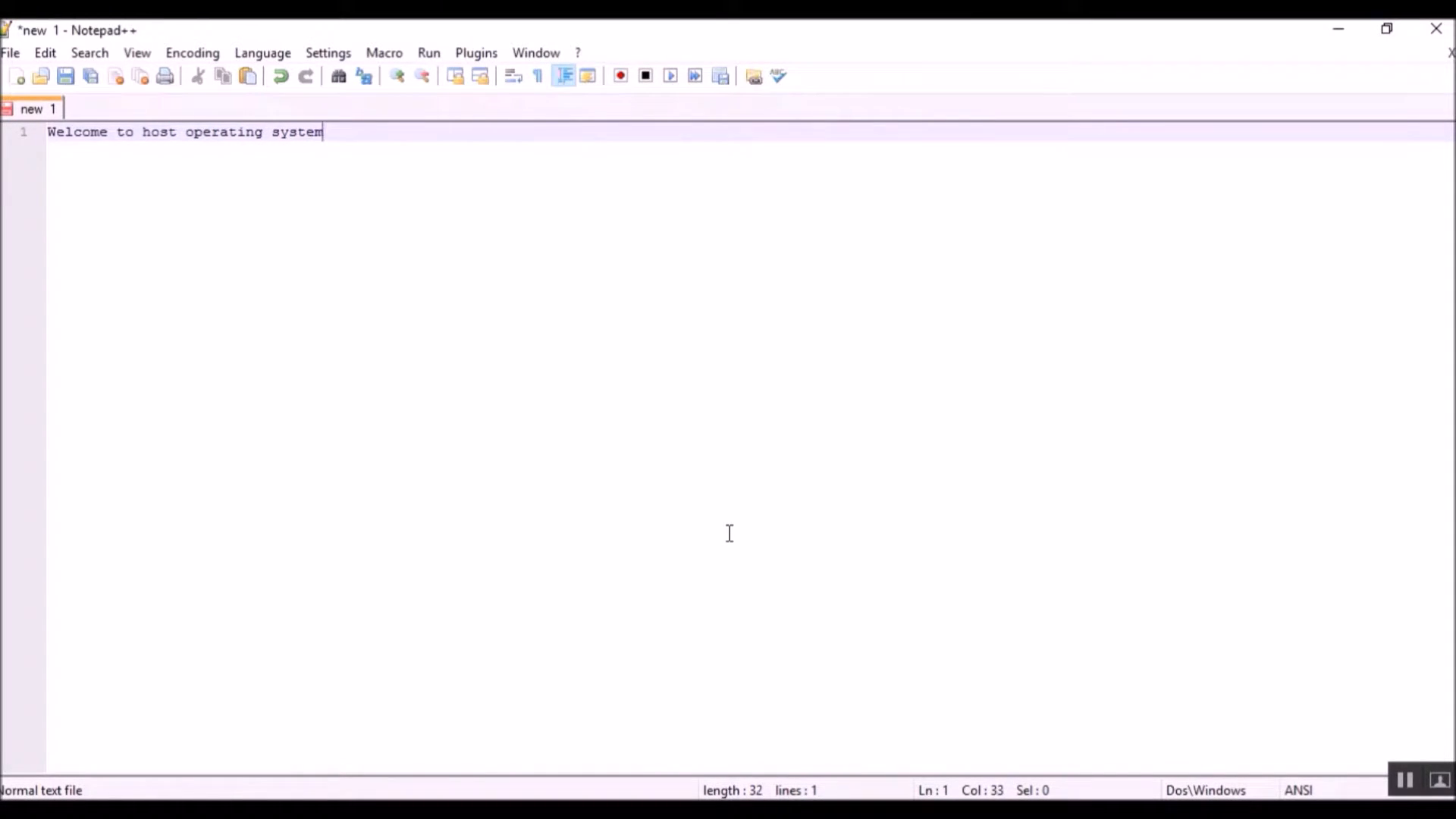
{"action": "key", "text": "ctrl+a"}
{"action": "key", "text": "ctrl+c"}
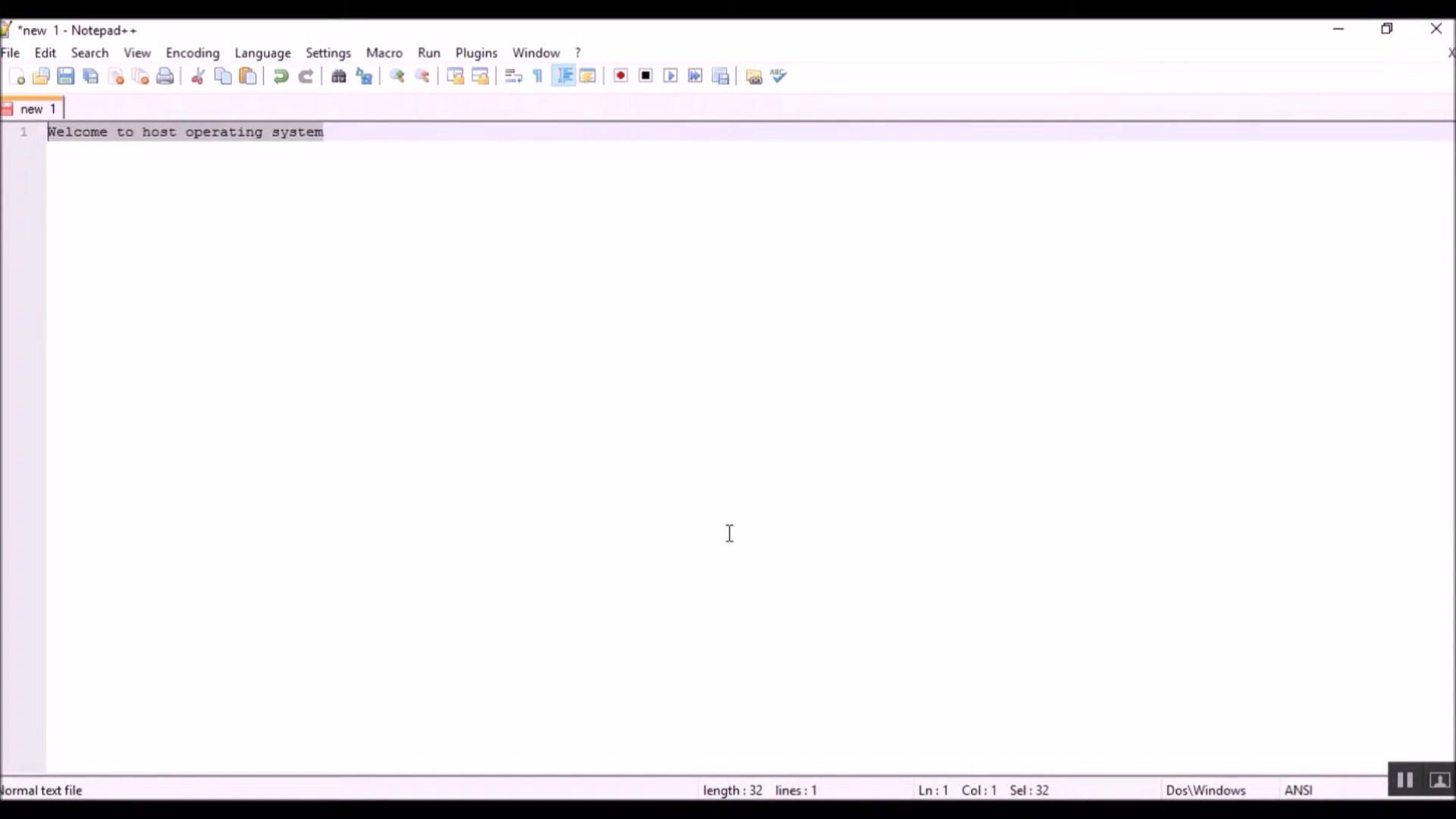
- Switch to the Cloudera VM, create an empty file on its desktop and paste the copied line into it
{"action": "left_click", "coordinate": [865, 813]}
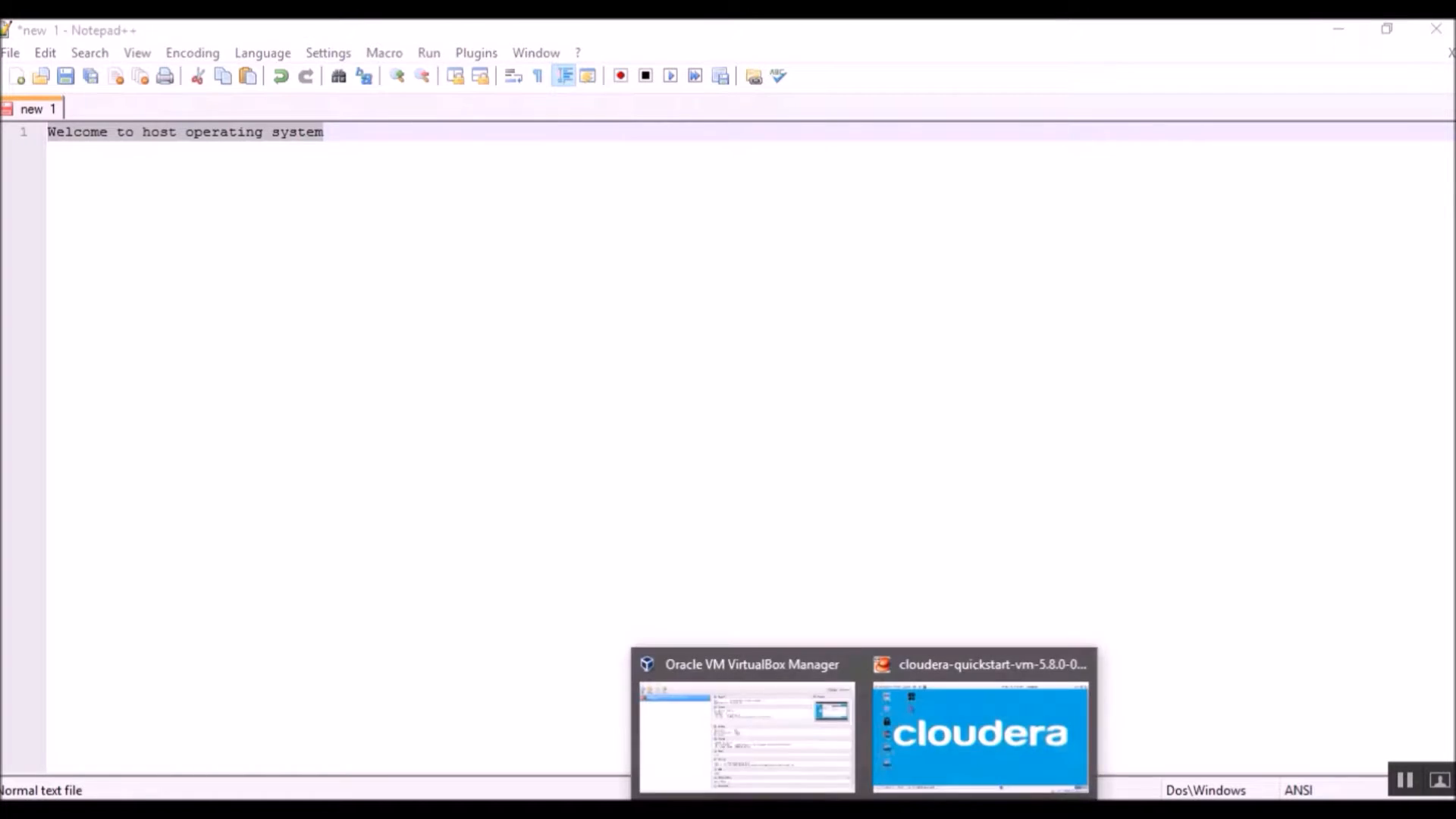
{"action": "left_click", "coordinate": [967, 730]}
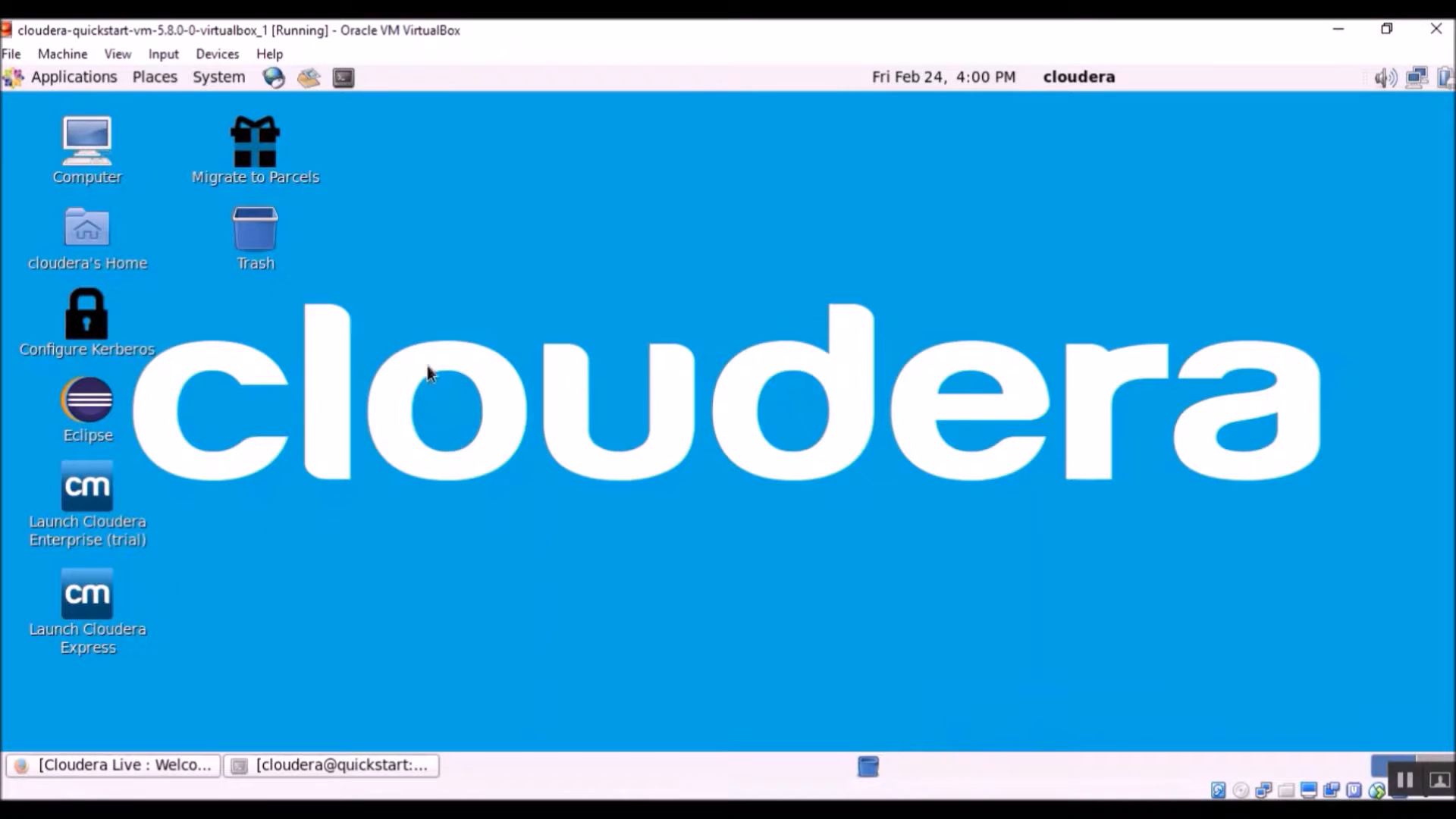
{"action": "right_click", "coordinate": [314, 467]}
{"action": "mouse_move", "coordinate": [514, 530]}
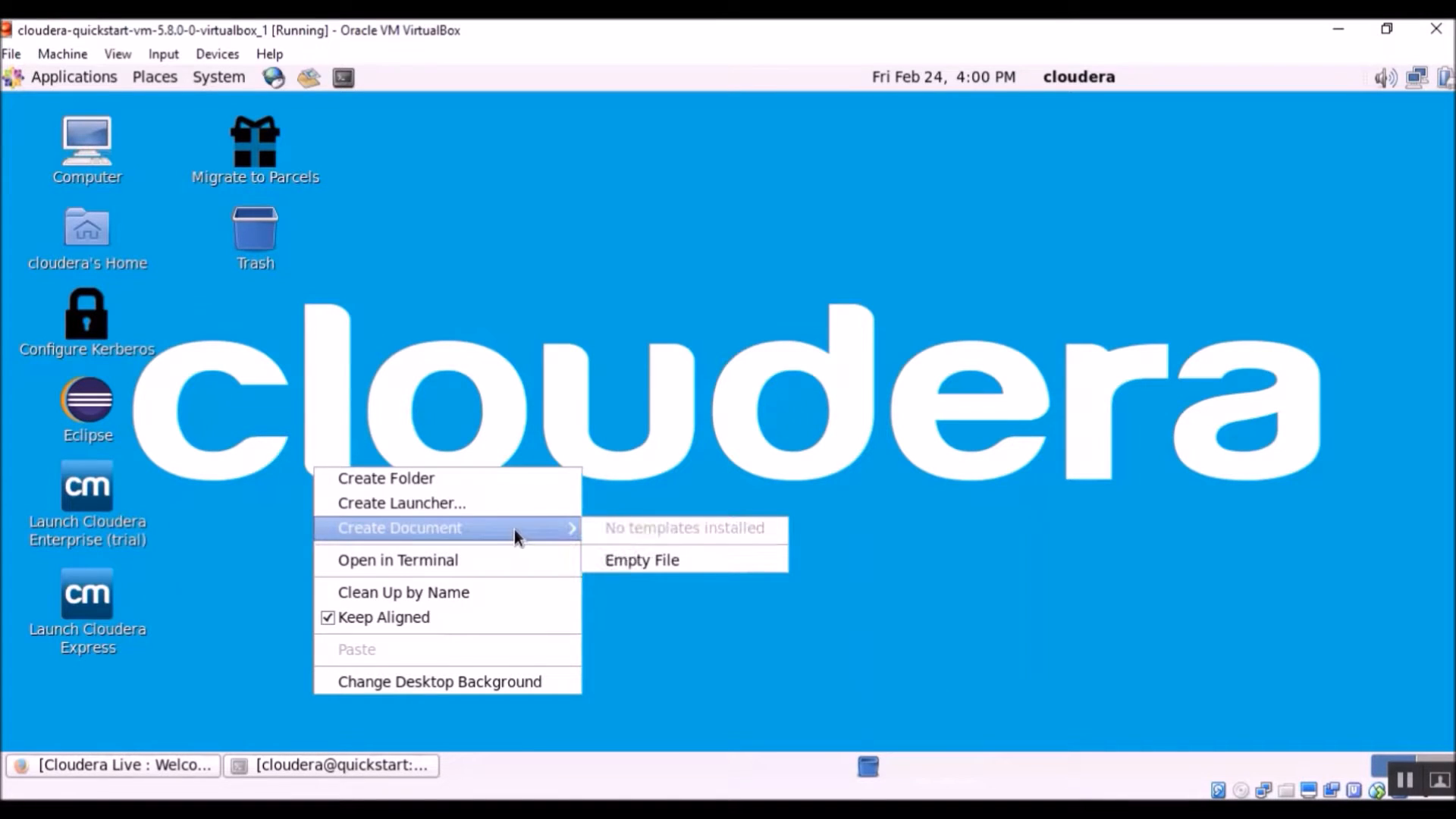
{"action": "left_click", "coordinate": [662, 563]}
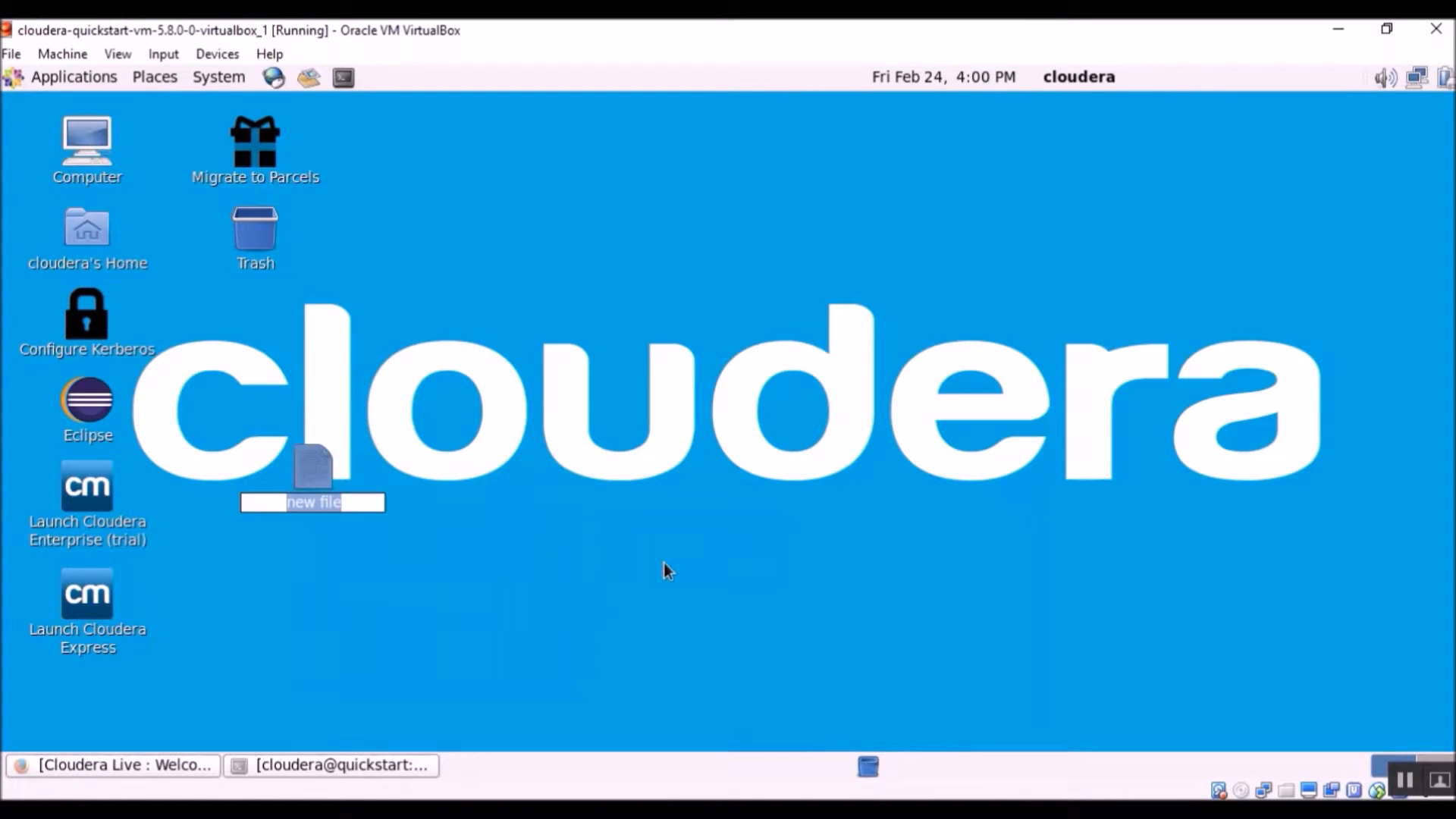
{"action": "double_click", "coordinate": [311, 467]}
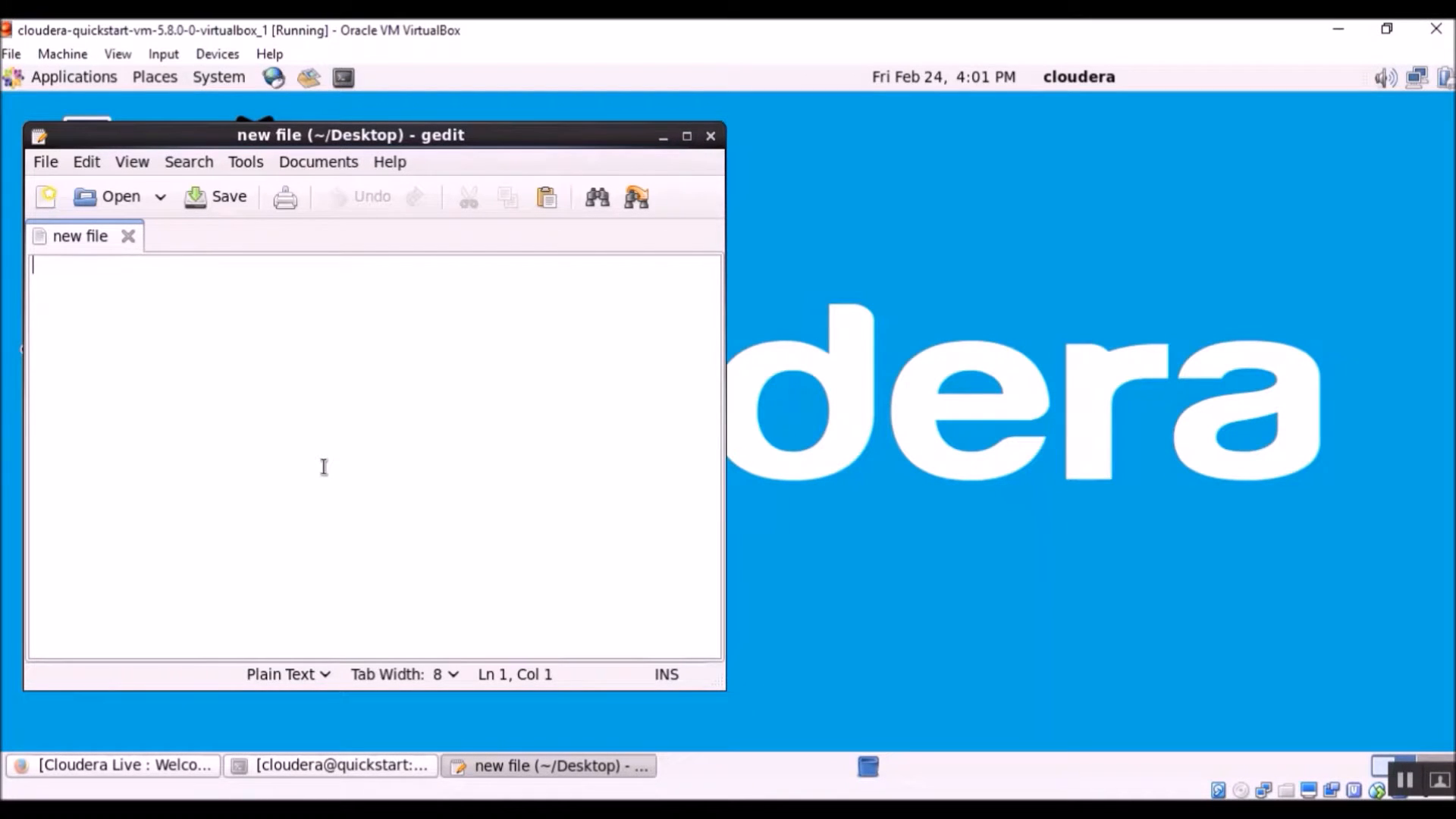
{"action": "key", "text": "ctrl+v"}
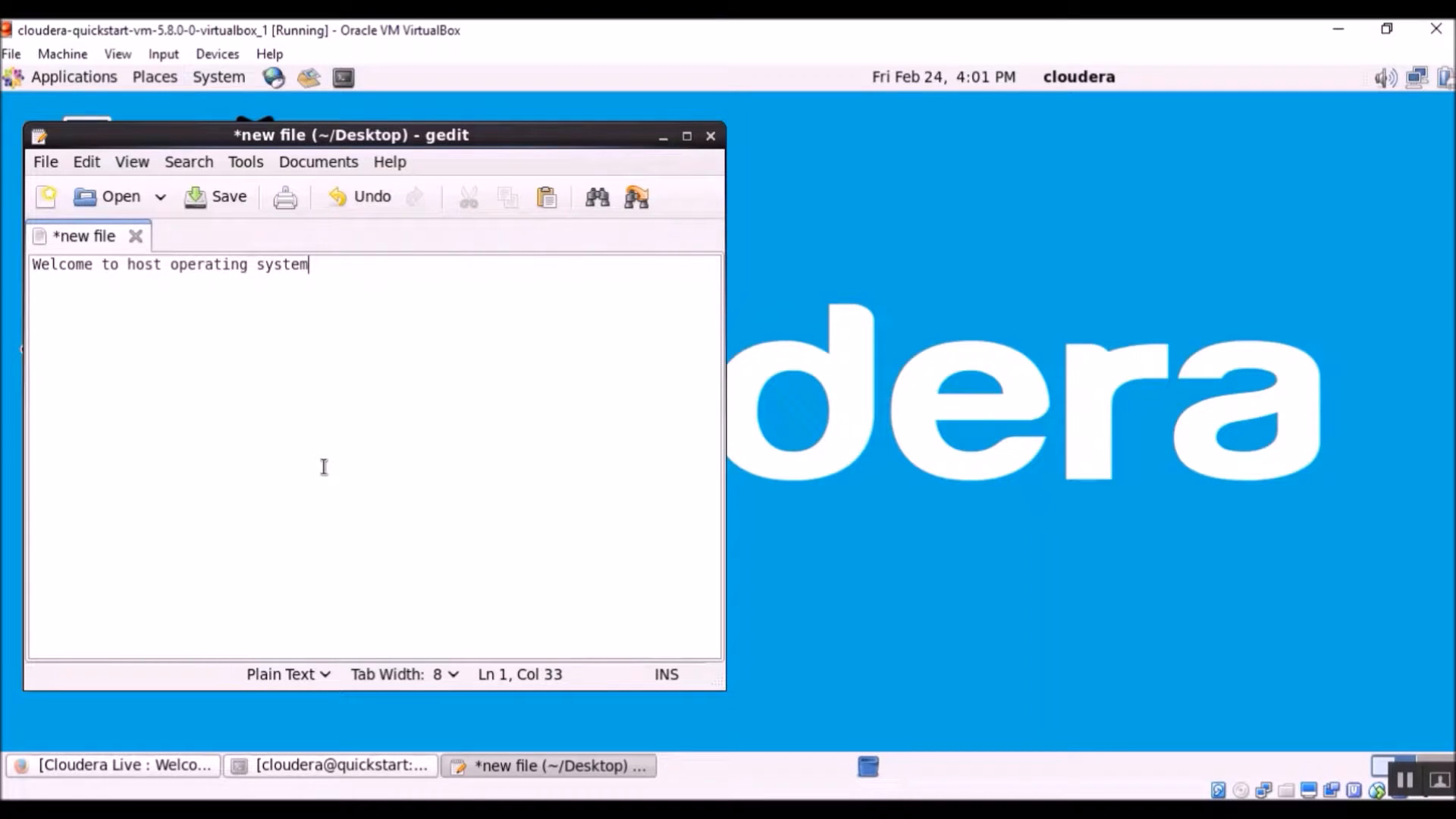
- Add the line "Welcome to Cloudera VM" below the pasted text, separated by a blank line, and copy it
{"action": "key", "text": "Return"}
{"action": "key", "text": "Return"}
{"action": "type", "text": "Welcome to Cloude"}
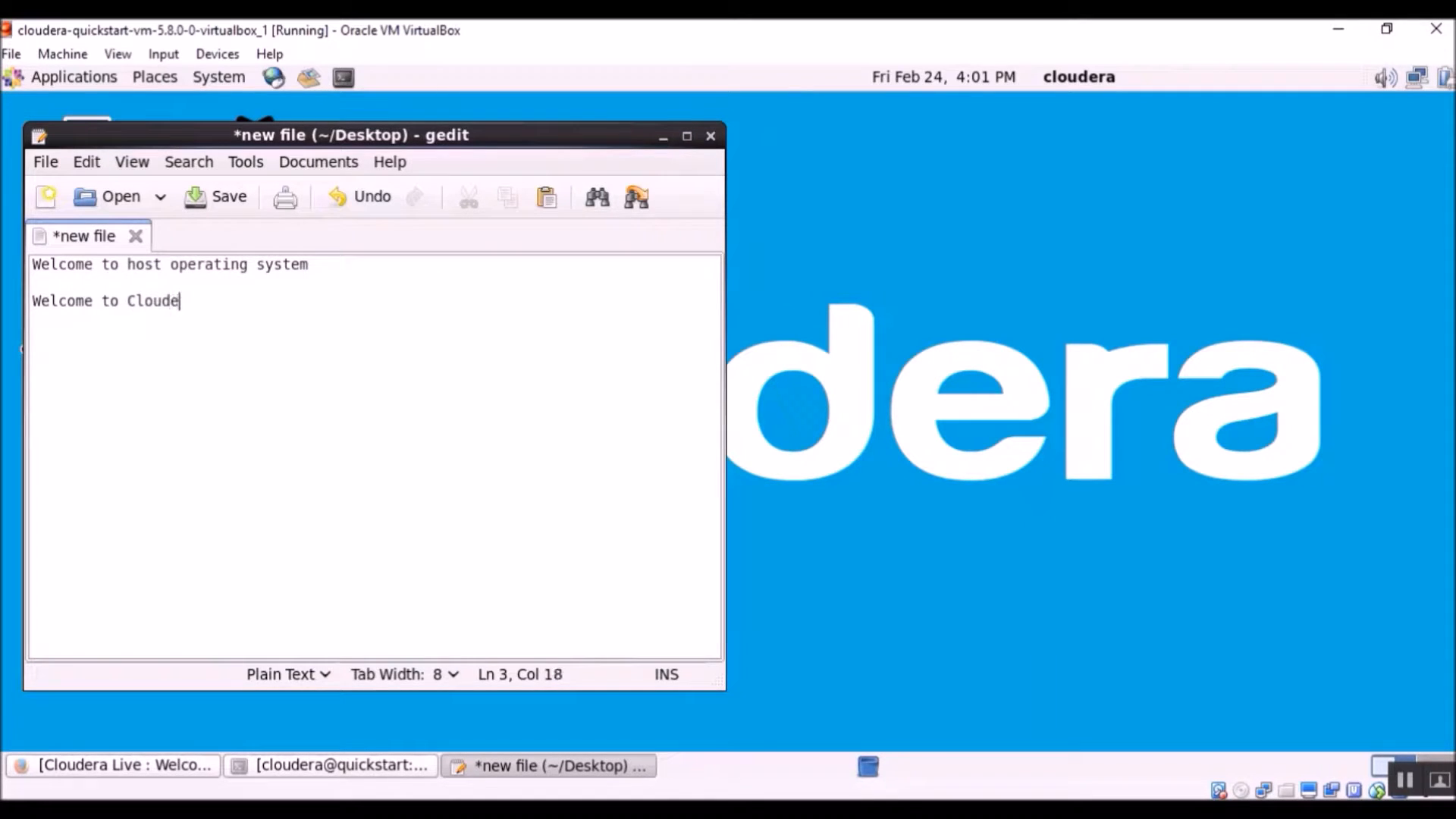
{"action": "type", "text": "ra VM"}
{"action": "key", "text": "shift+Home"}
{"action": "key", "text": "ctrl+c"}
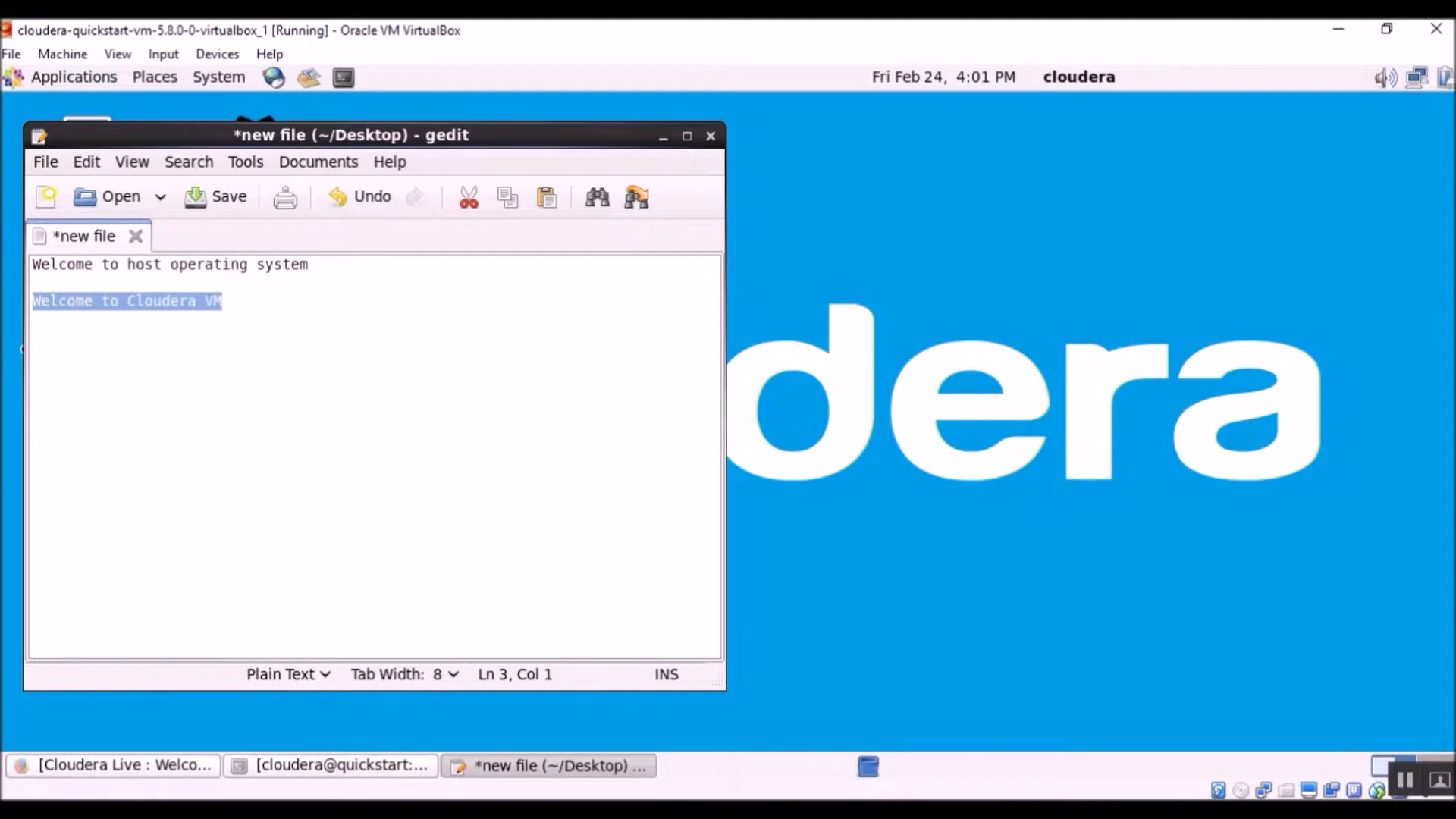
- Switch to Notepad++ on the host, paste the copied line after a blank line, and minimize both text editor windows
{"action": "left_click", "coordinate": [705, 812]}
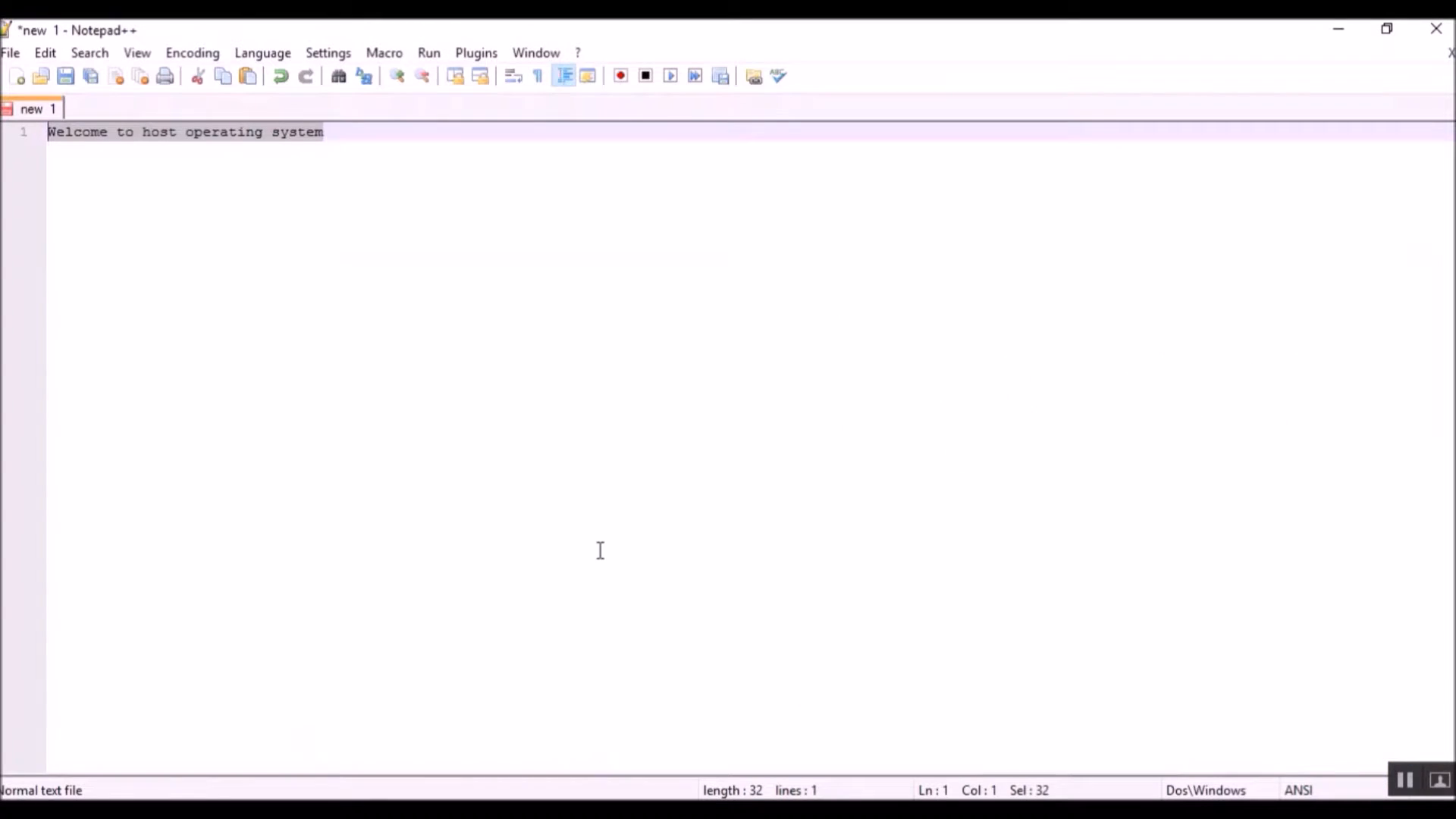
{"action": "key", "text": "End"}
{"action": "key", "text": "Return"}
{"action": "key", "text": "Return"}
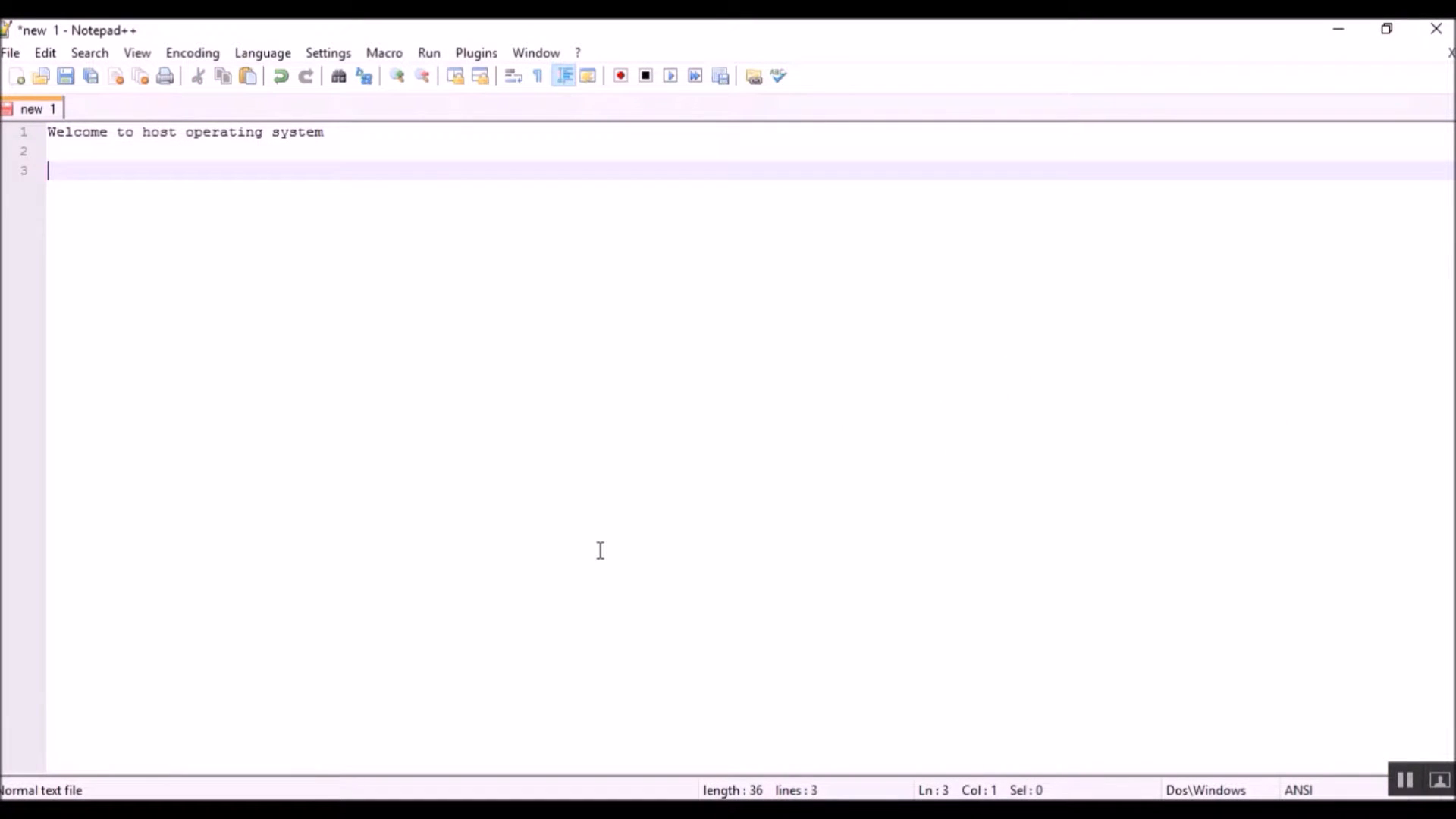
{"action": "key", "text": "ctrl+v"}
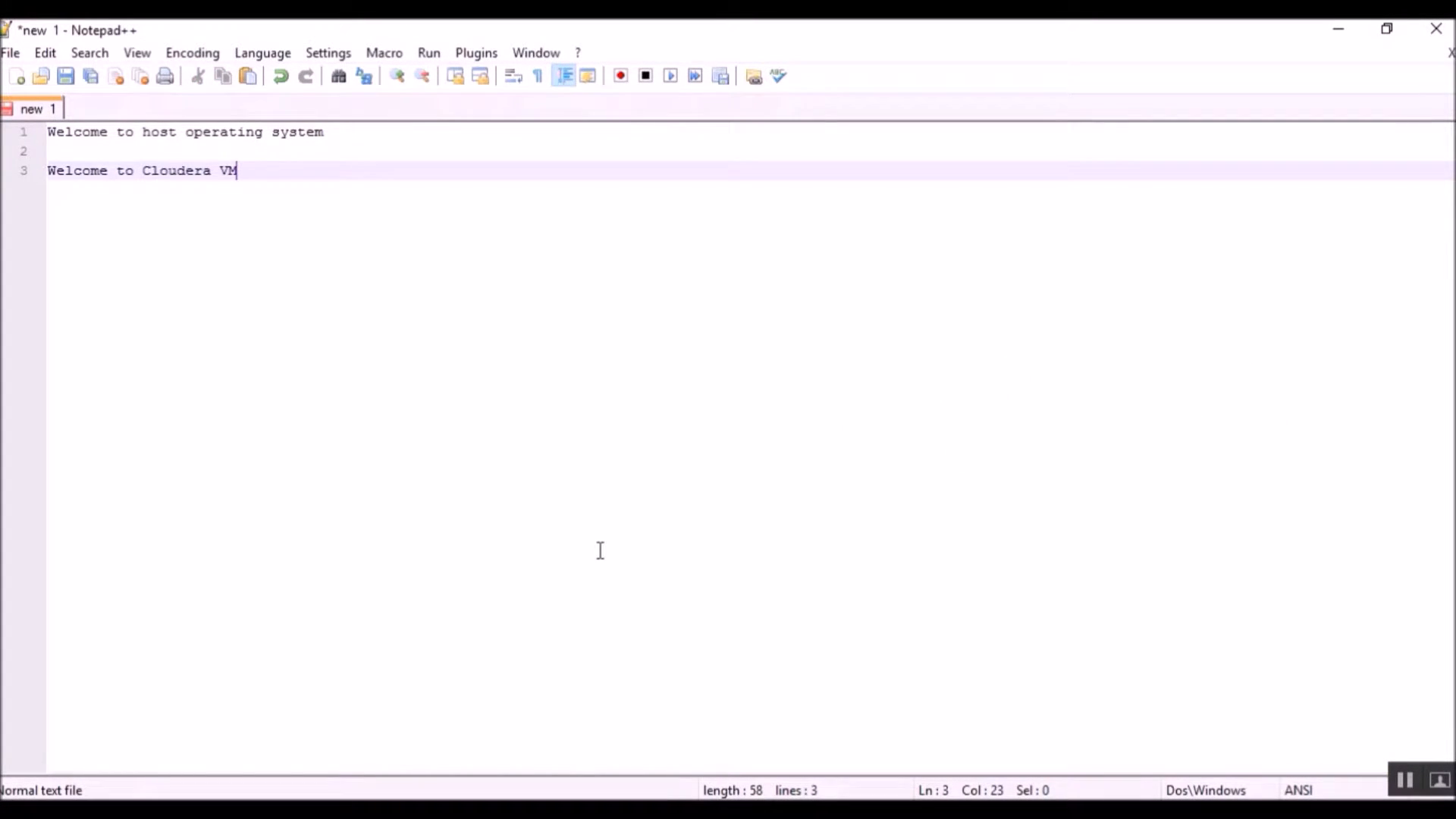
{"action": "left_click", "coordinate": [1338, 29]}
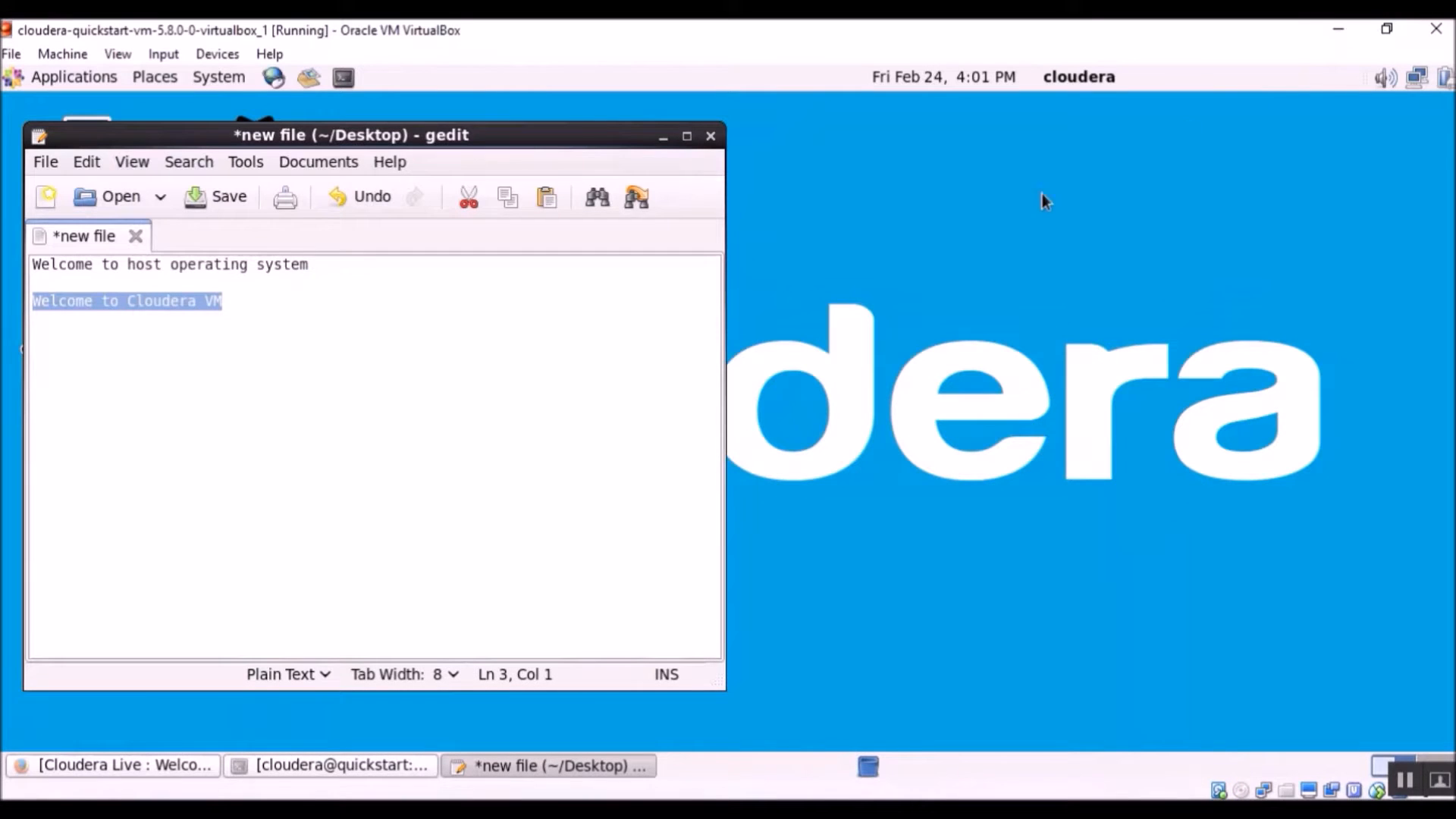
{"action": "left_click", "coordinate": [664, 137]}
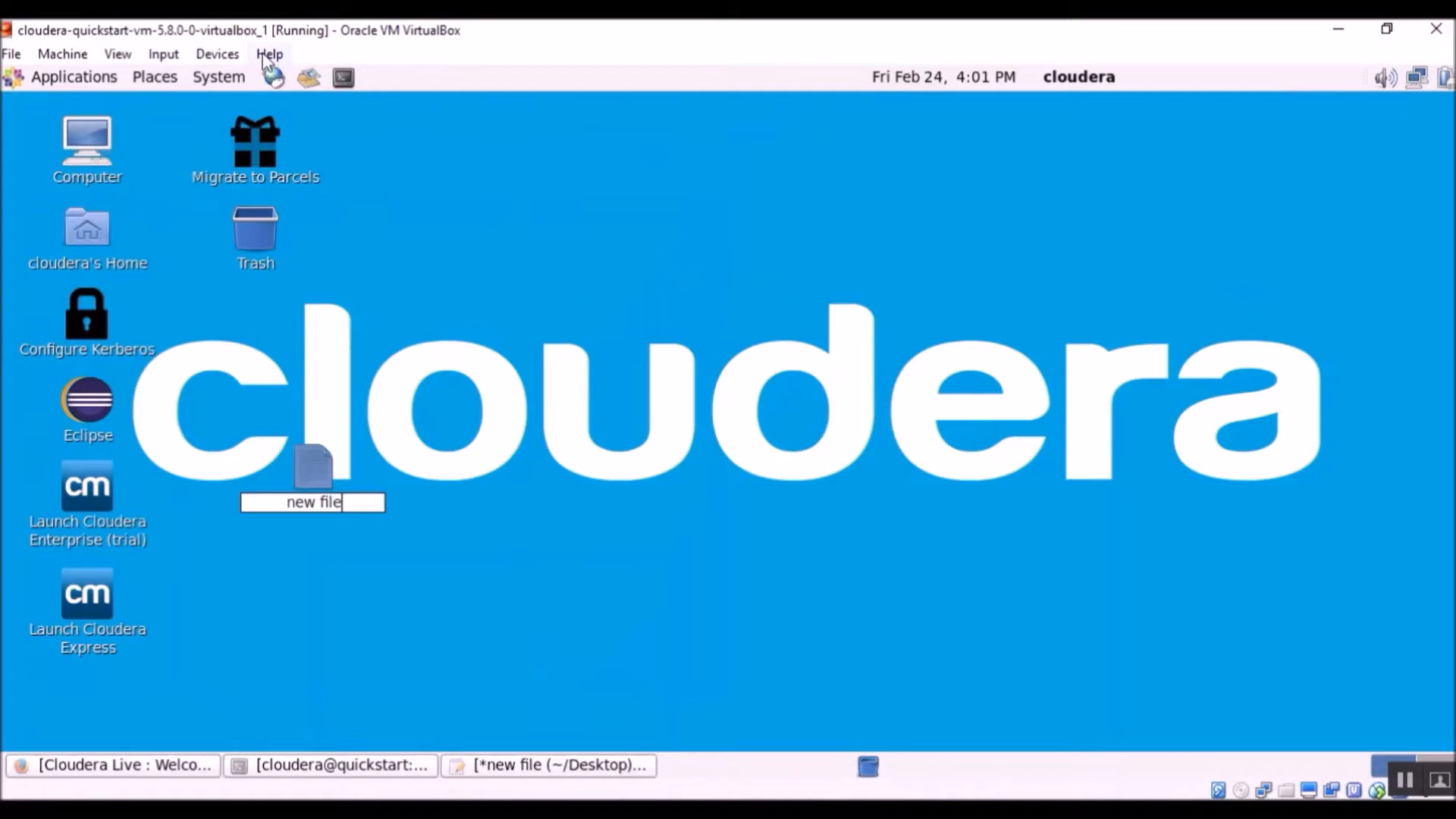
- Review the virtual machine's shared clipboard and drag-and-drop options
{"action": "left_click", "coordinate": [227, 56]}
{"action": "mouse_move", "coordinate": [315, 160]}
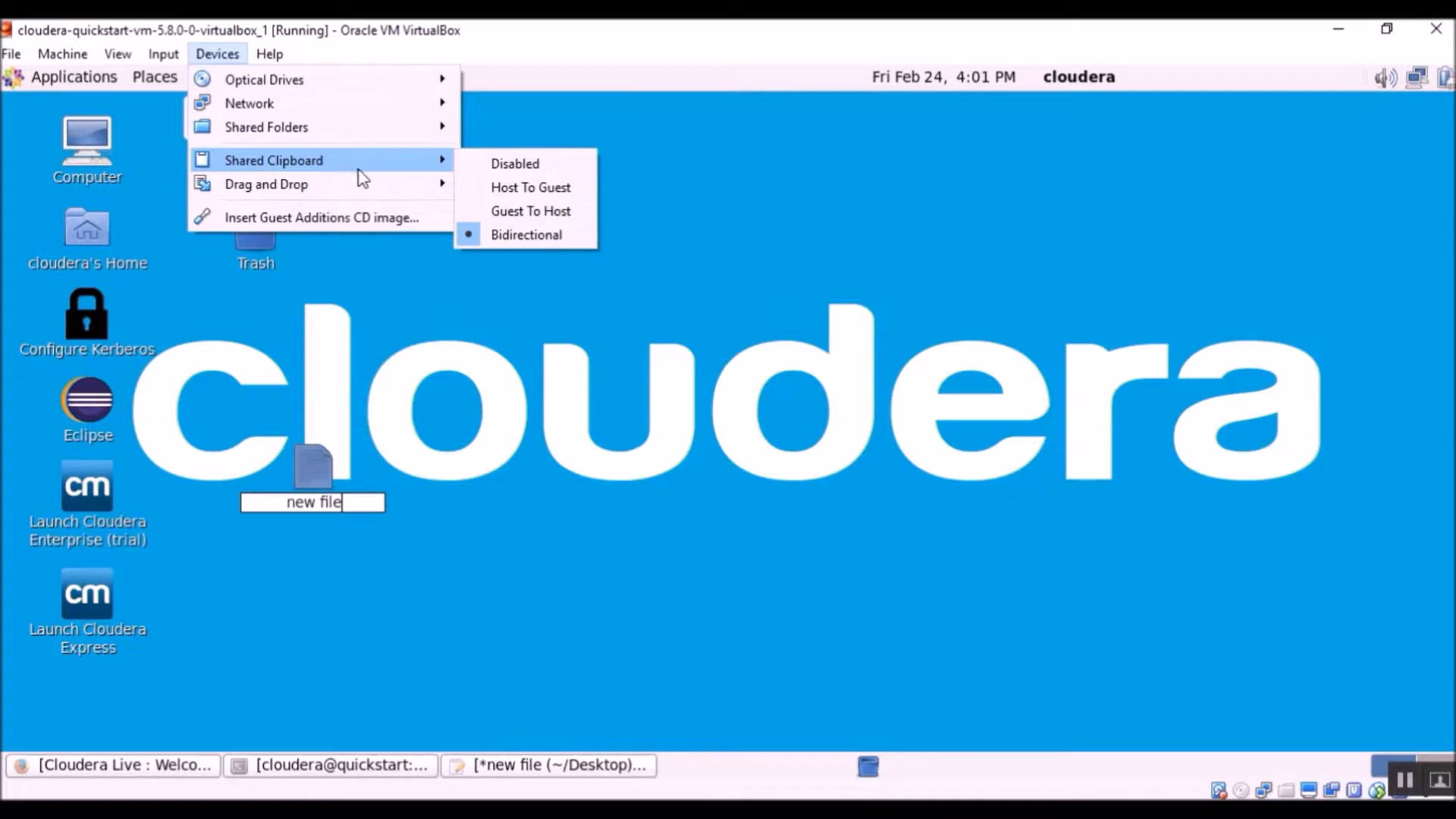
{"action": "mouse_move", "coordinate": [359, 182]}
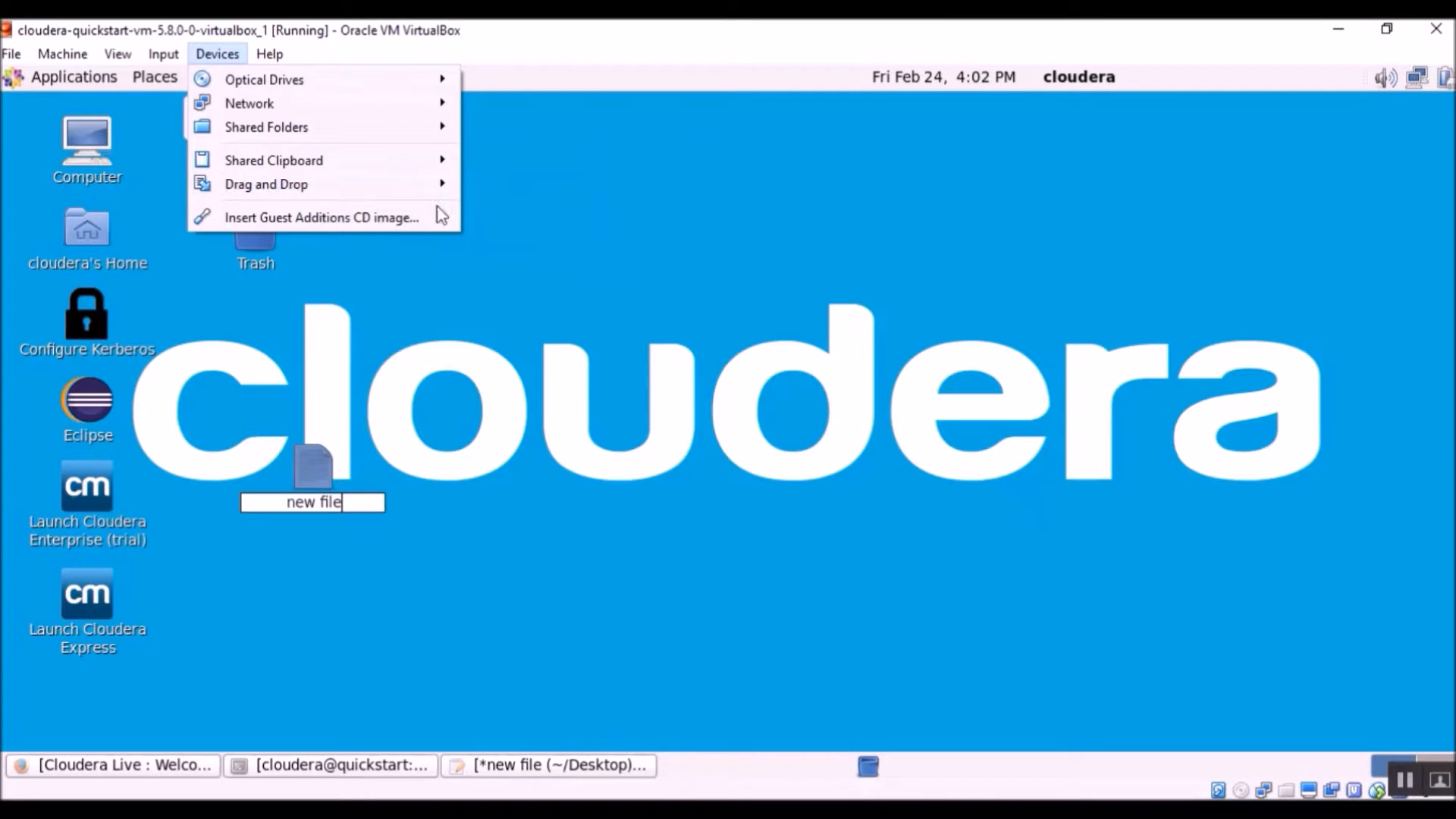
{"action": "mouse_move", "coordinate": [436, 184]}
- Start a new shared folder in the virtual machine's settings with C:\ByteQuest\projects as the host folder path
{"action": "mouse_move", "coordinate": [303, 134]}
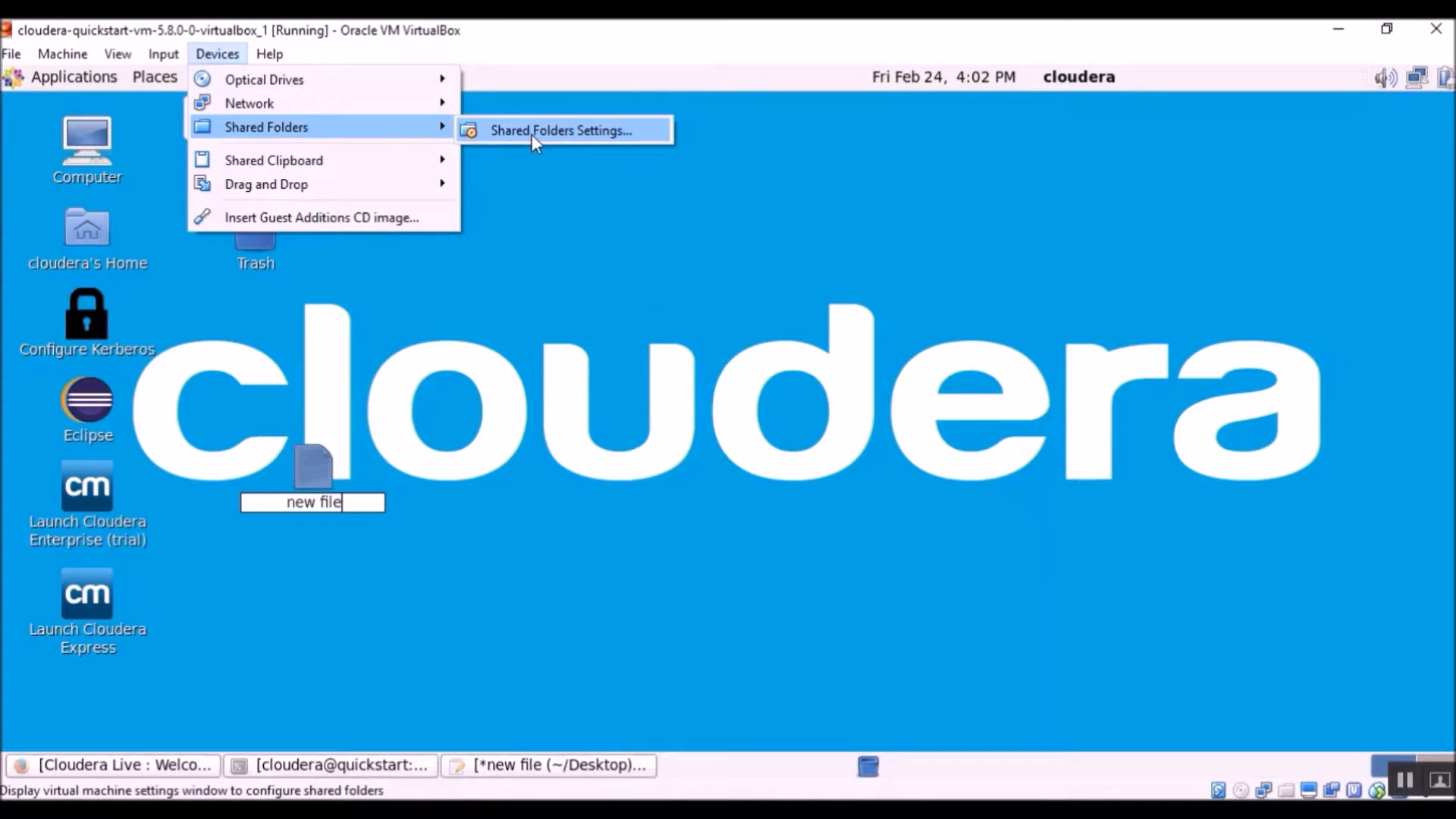
{"action": "left_click", "coordinate": [531, 134]}
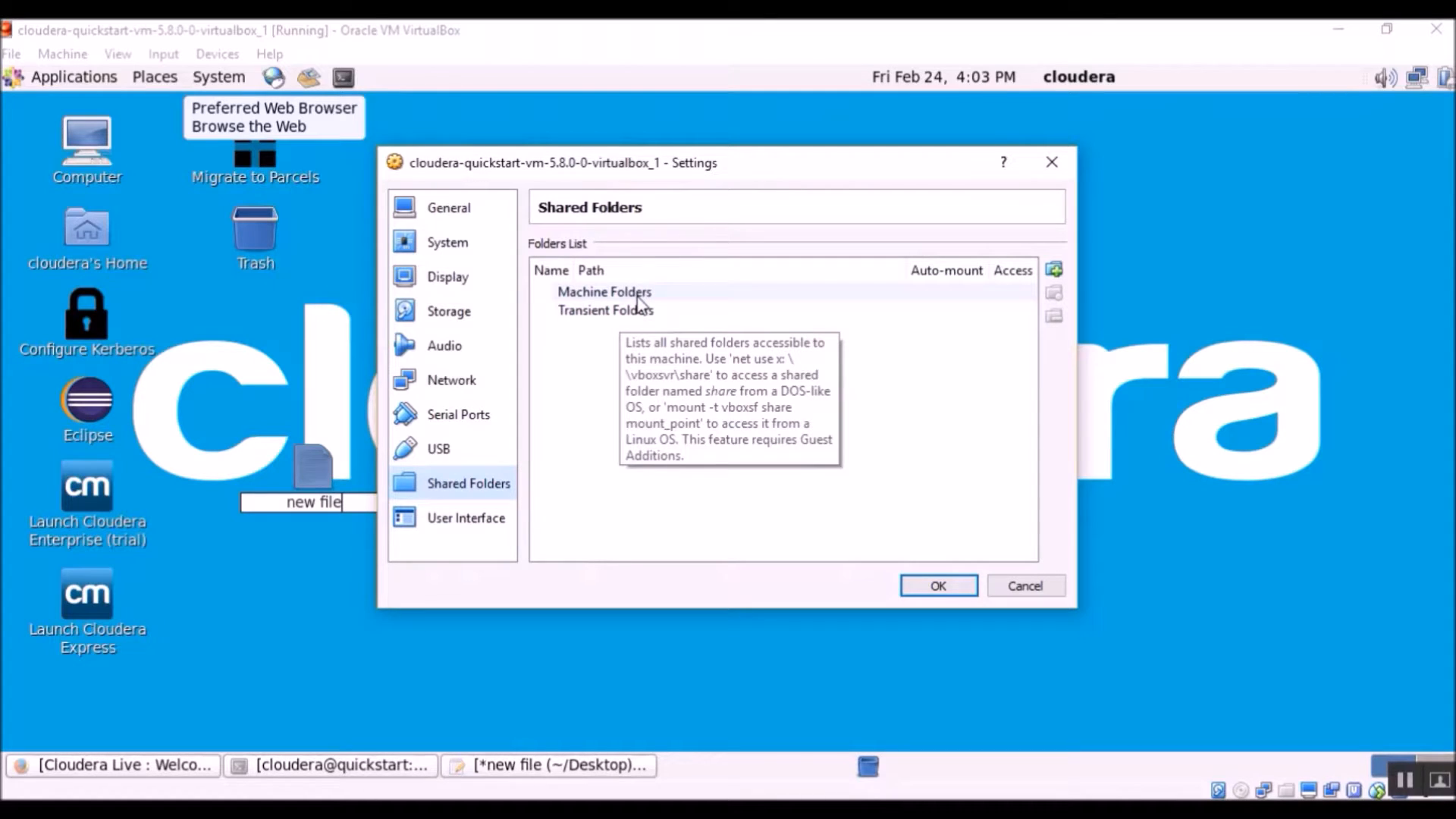
{"action": "left_click", "coordinate": [637, 296]}
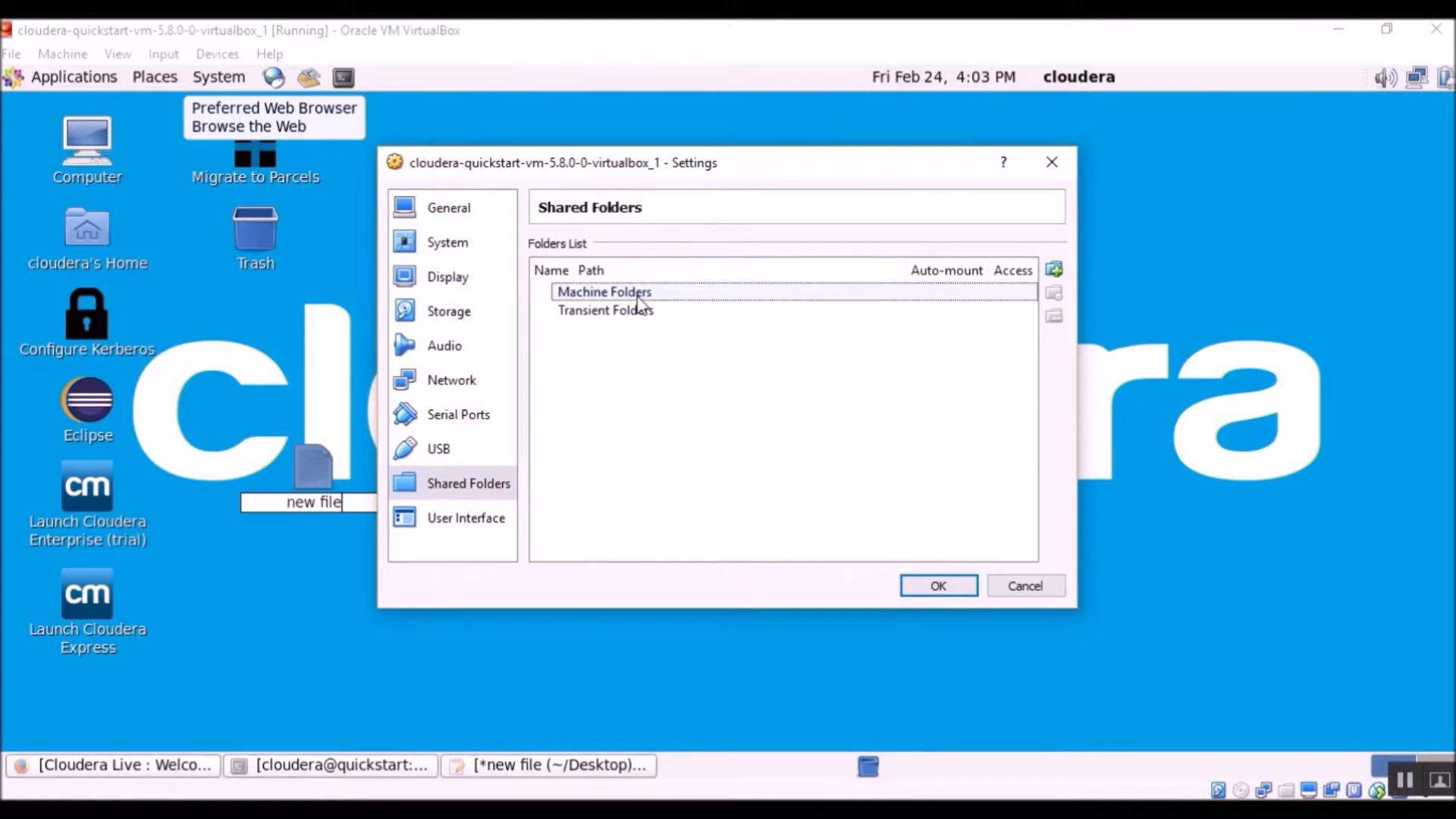
{"action": "left_click", "coordinate": [1054, 270]}
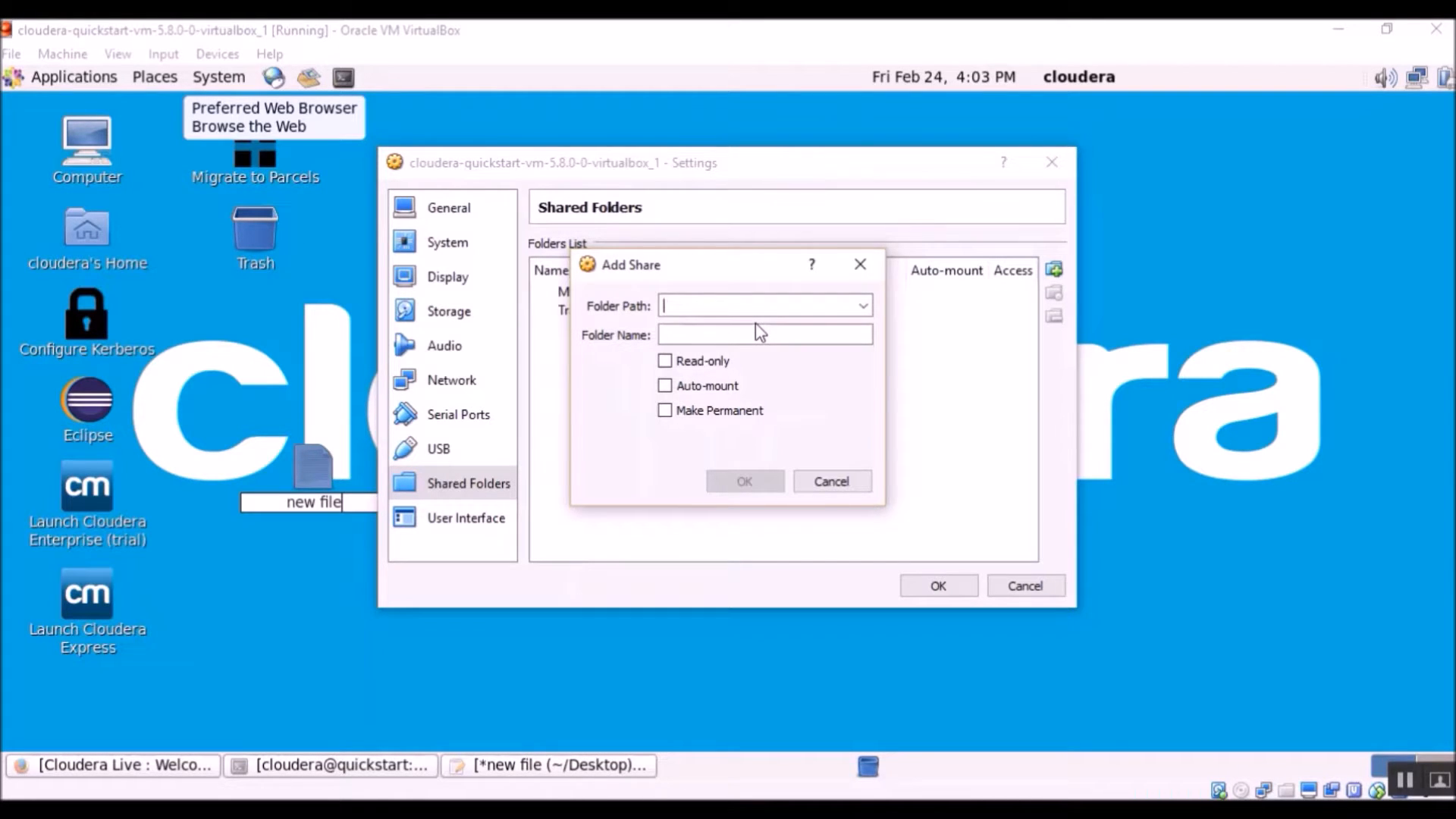
{"action": "key", "text": "alt+Tab"}
{"action": "left_click_drag", "start_coordinate": [751, 72], "coordinate": [1070, 236]}
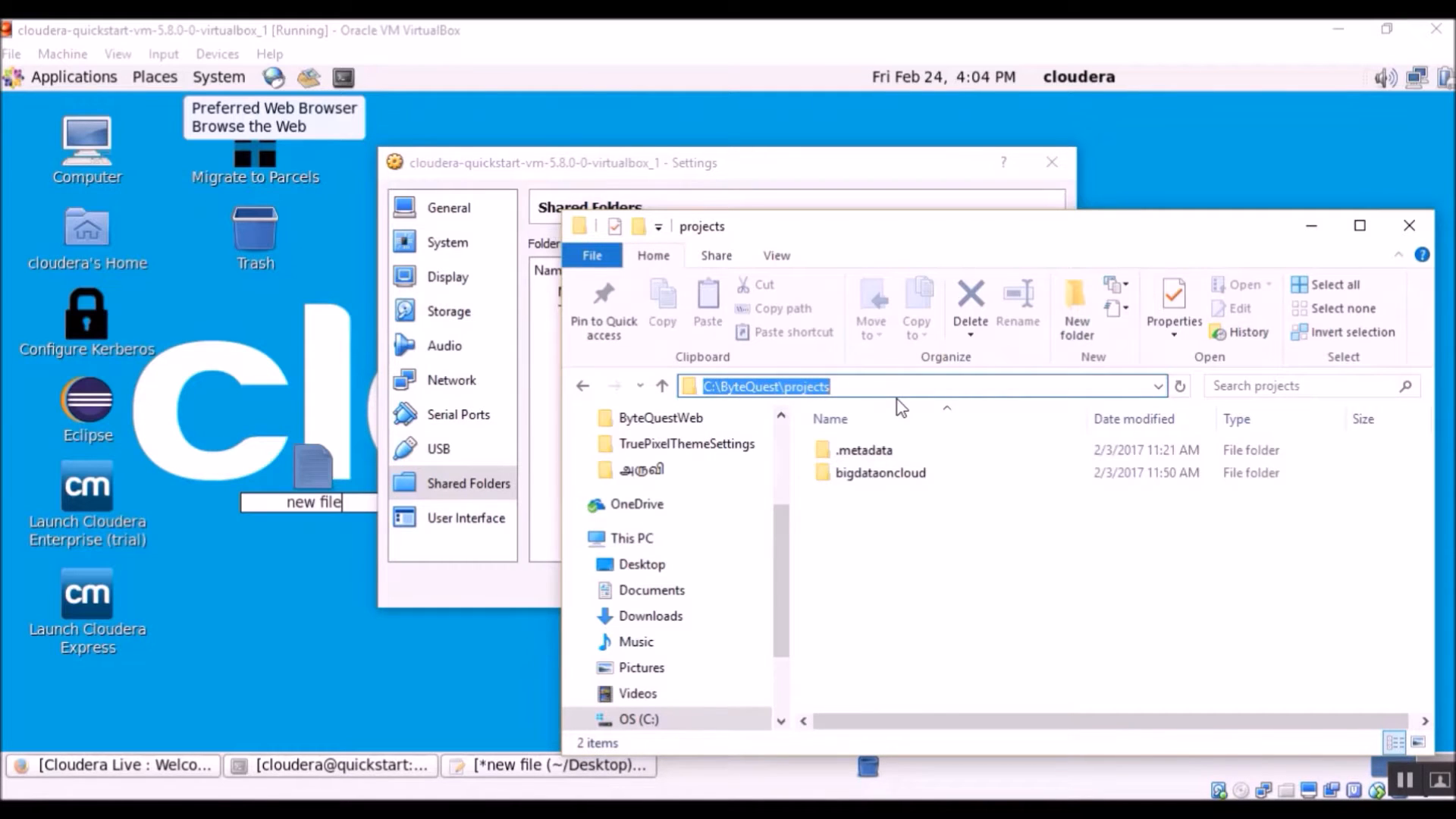
{"action": "left_click", "coordinate": [1312, 226]}
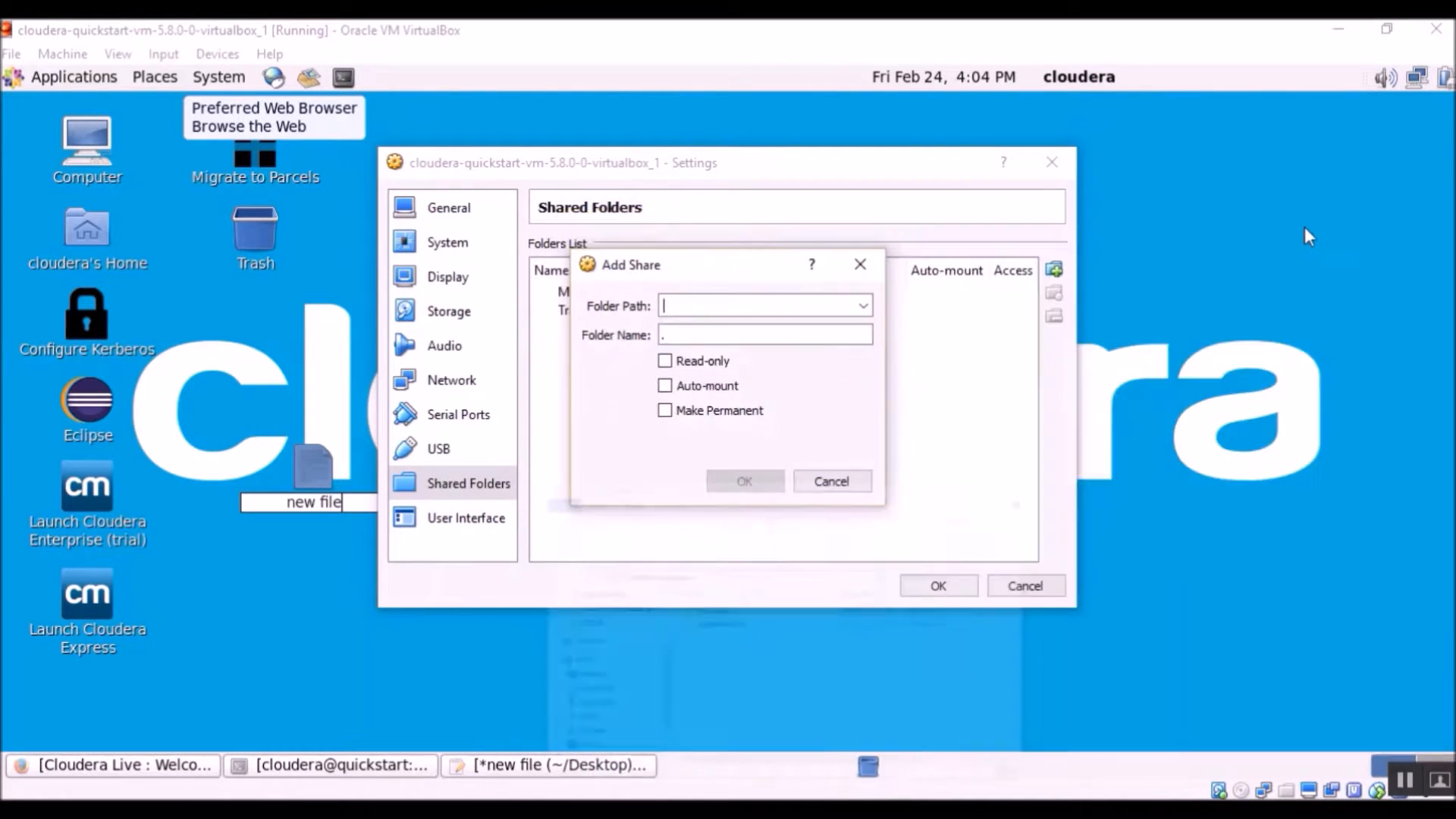
{"action": "type", "text": "C:\\ByteQuest\\projects"}
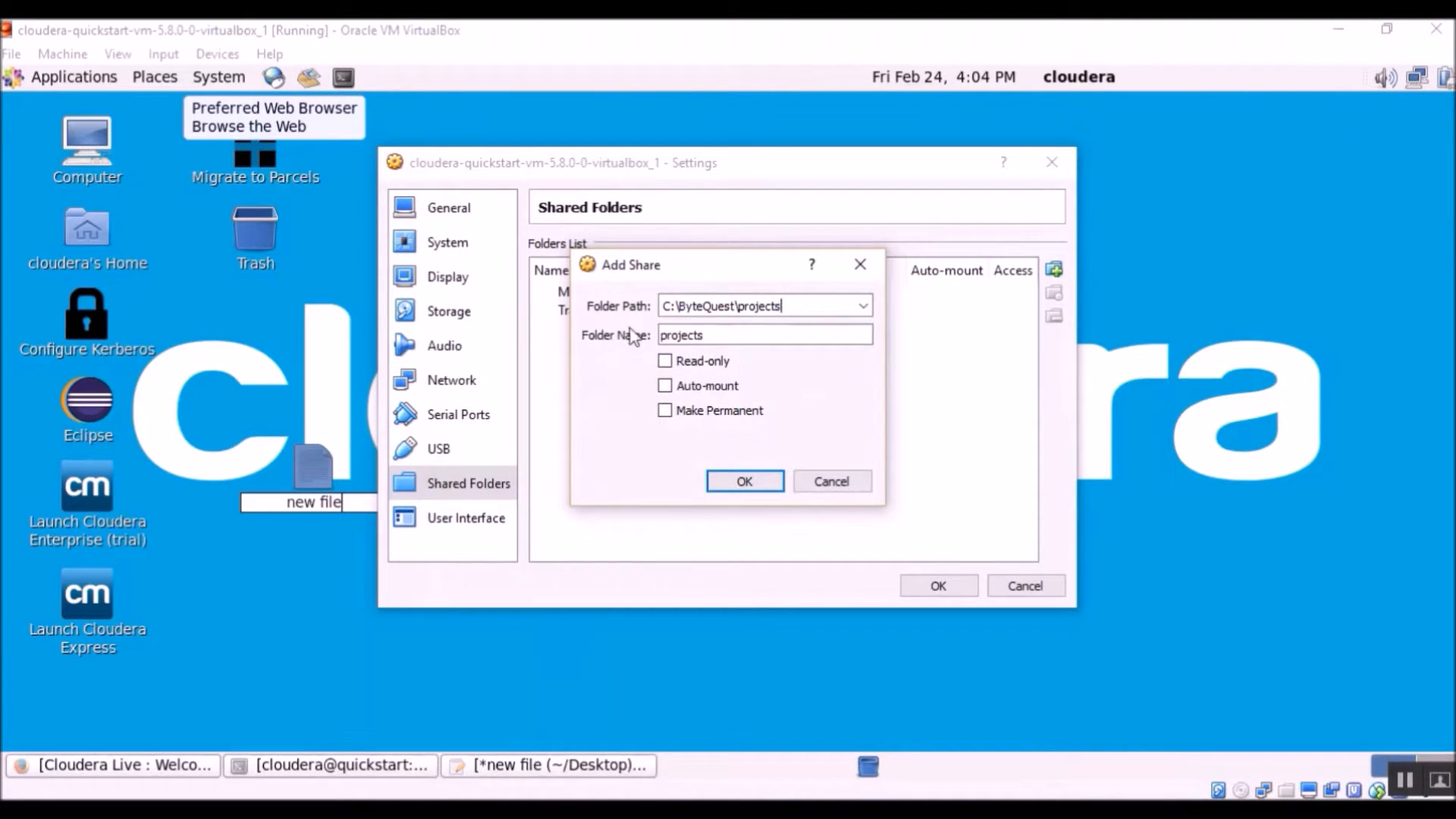
{"action": "double_click", "coordinate": [754, 307]}
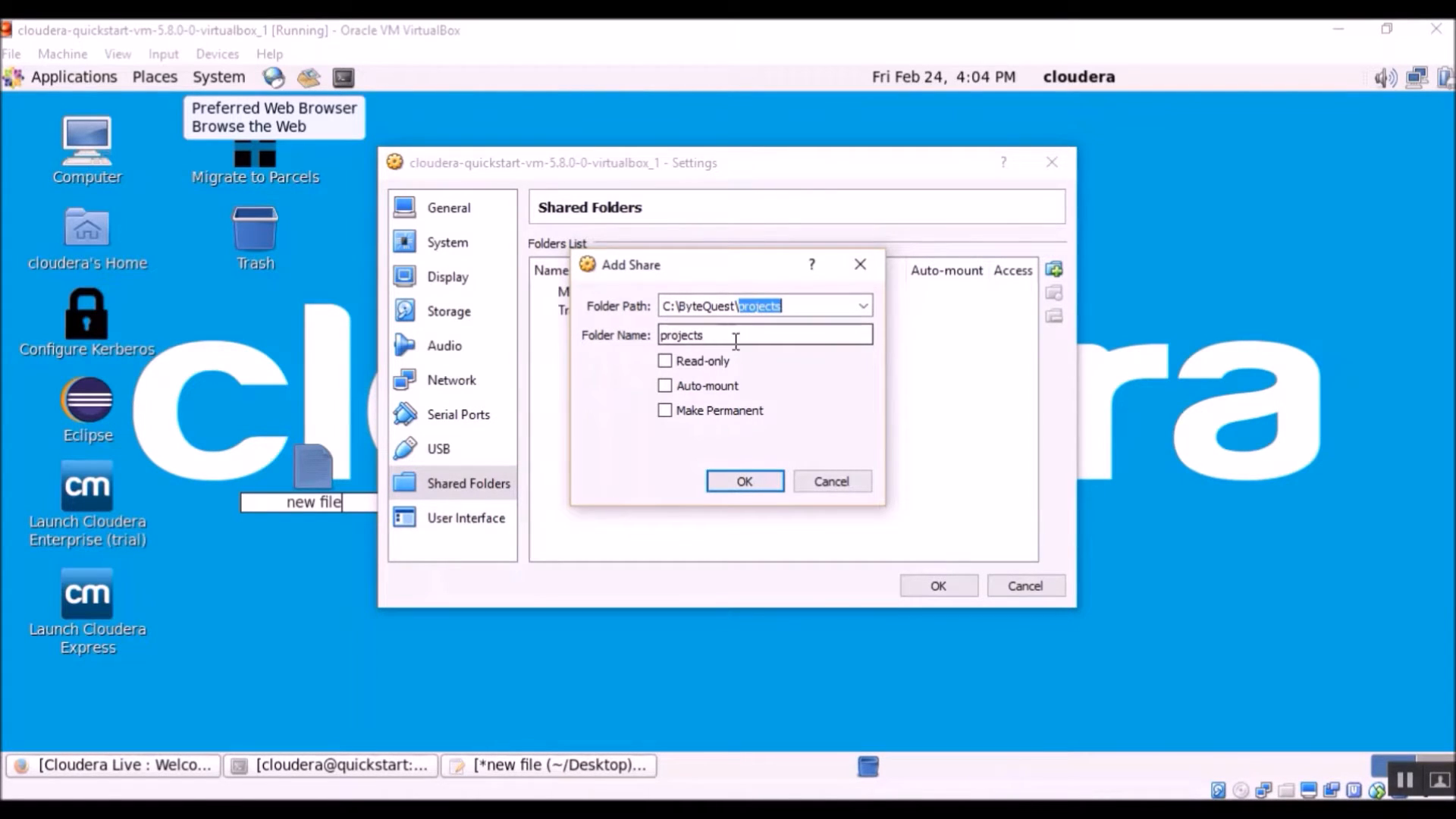
{"action": "double_click", "coordinate": [707, 335]}
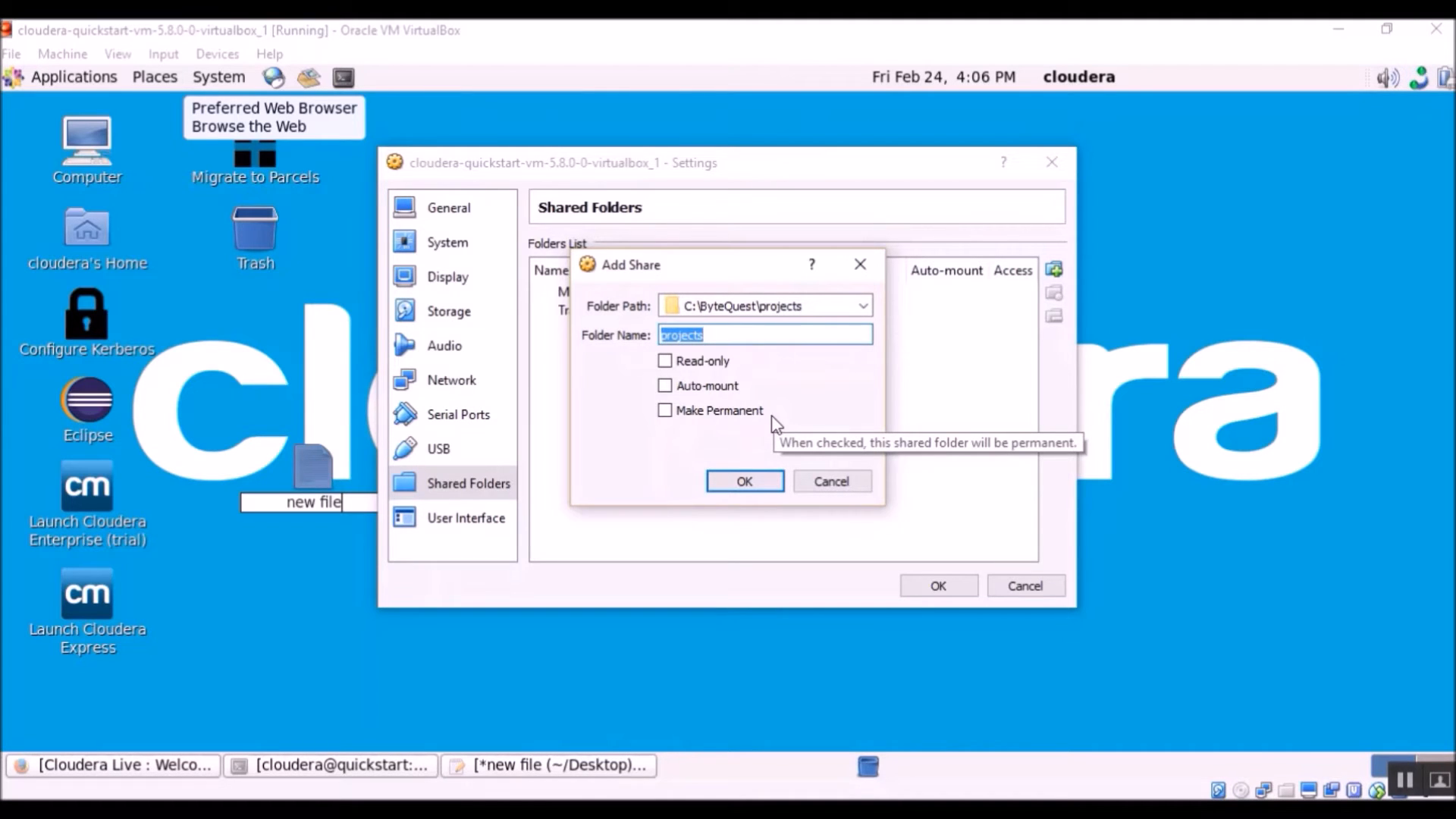
- Enable Auto-mount and Make Permanent for the projects share, add it and save the virtual machine settings
{"action": "left_click", "coordinate": [671, 385]}
{"action": "left_click", "coordinate": [669, 410]}
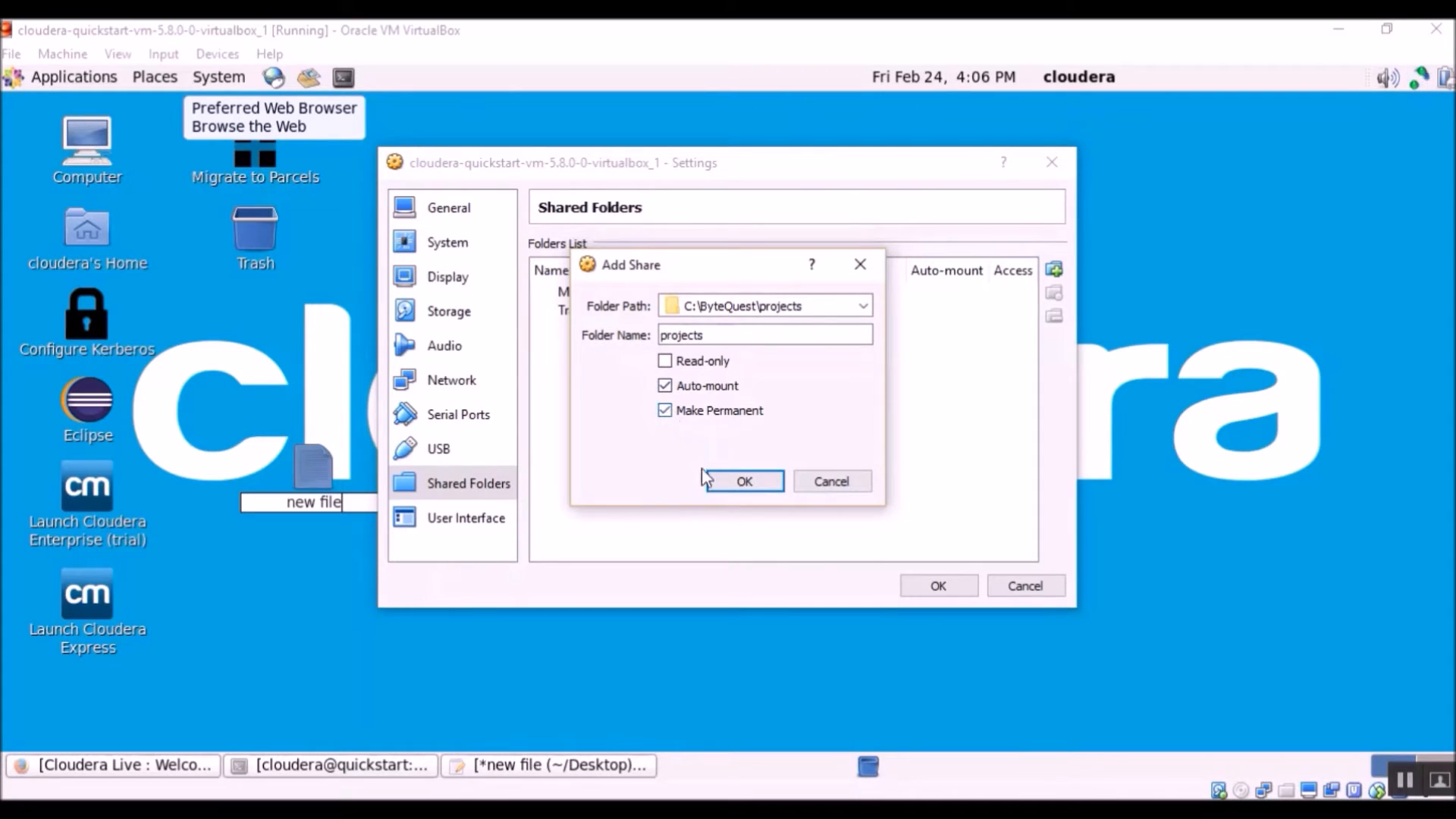
{"action": "left_click", "coordinate": [746, 482]}
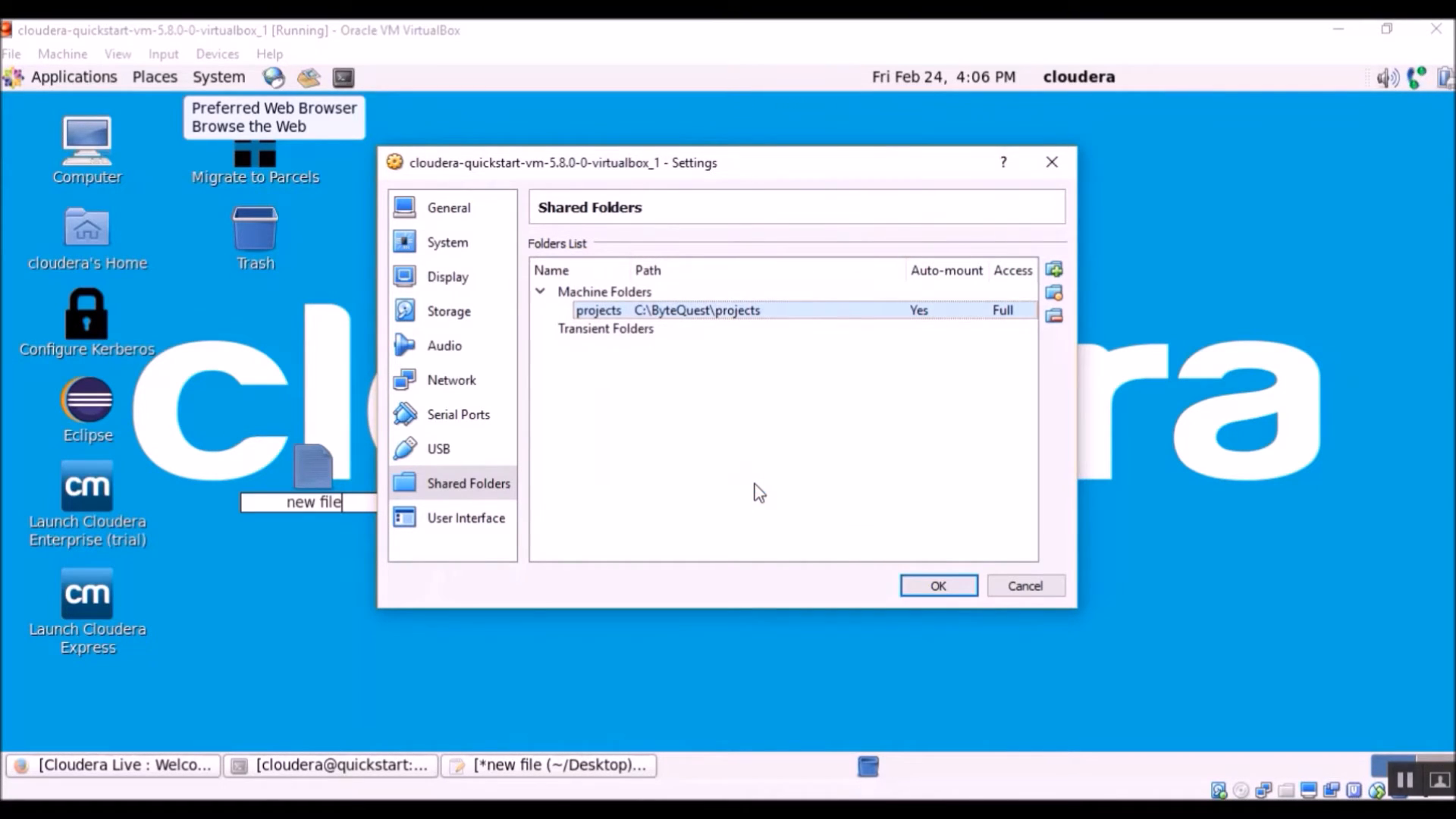
{"action": "left_click", "coordinate": [939, 585]}
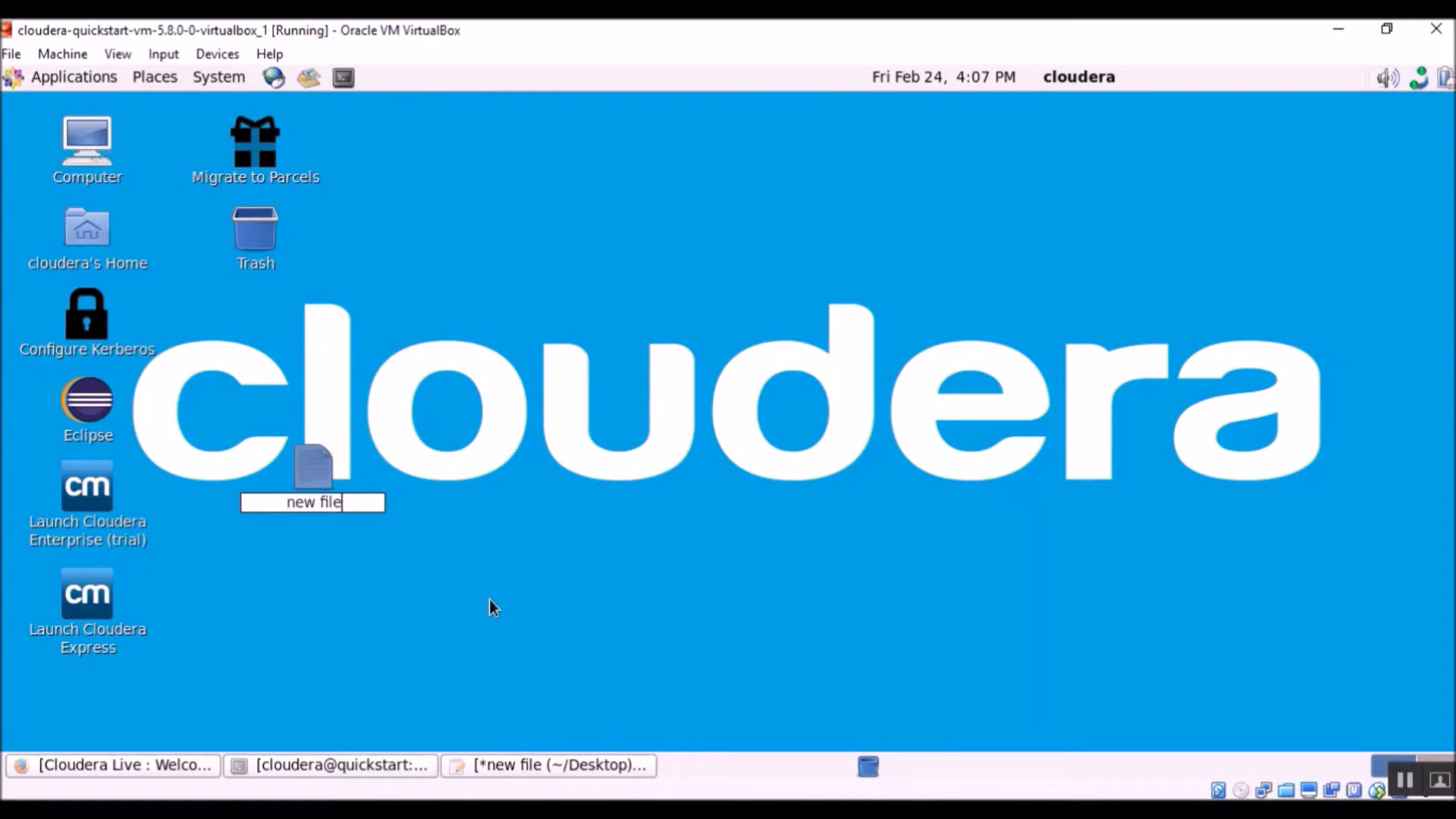
- Open a terminal in the virtual machine, close the extra terminal window and move the remaining one toward the desktop's center
{"action": "right_click", "coordinate": [573, 501]}
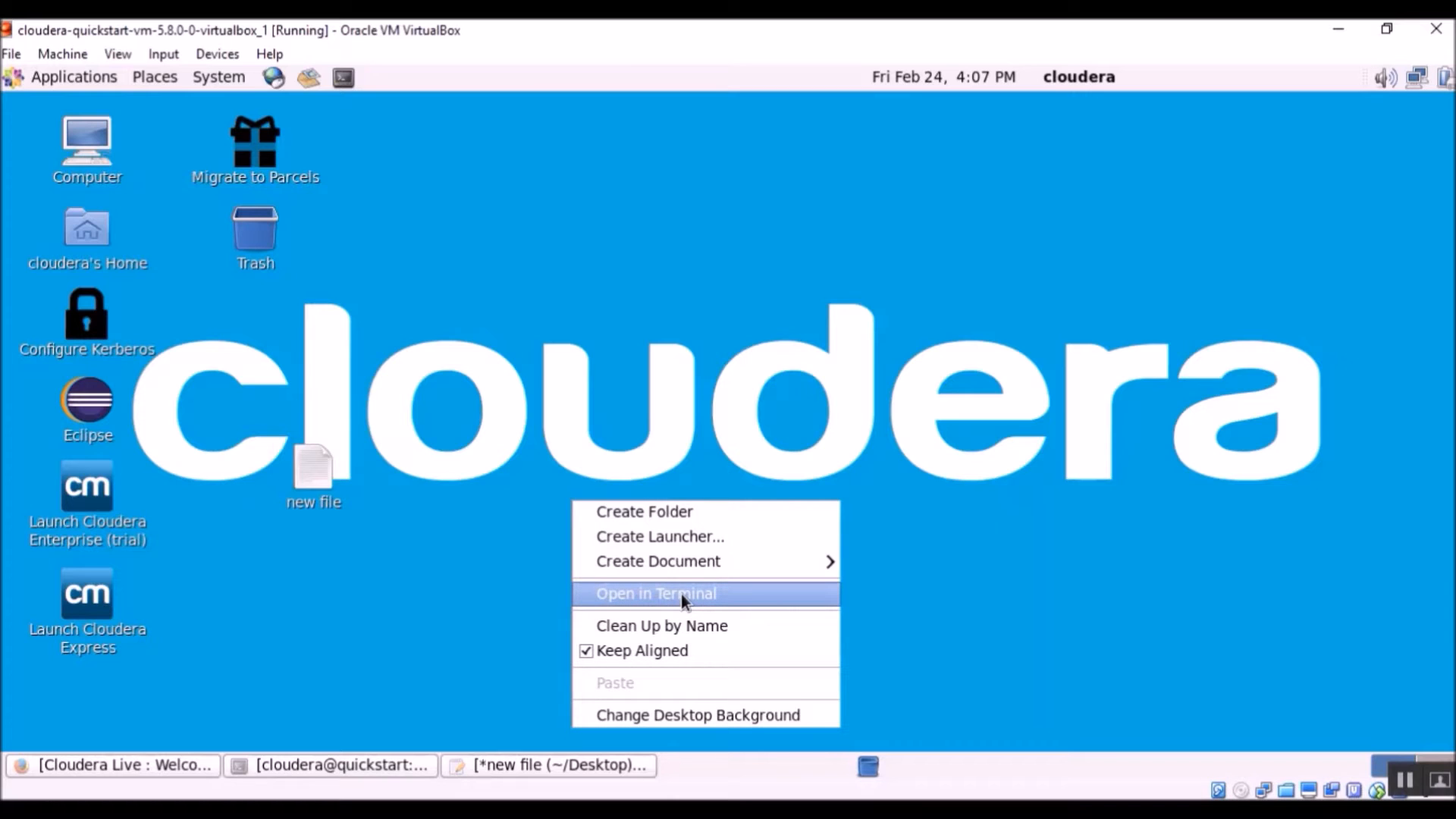
{"action": "double_click", "coordinate": [344, 77]}
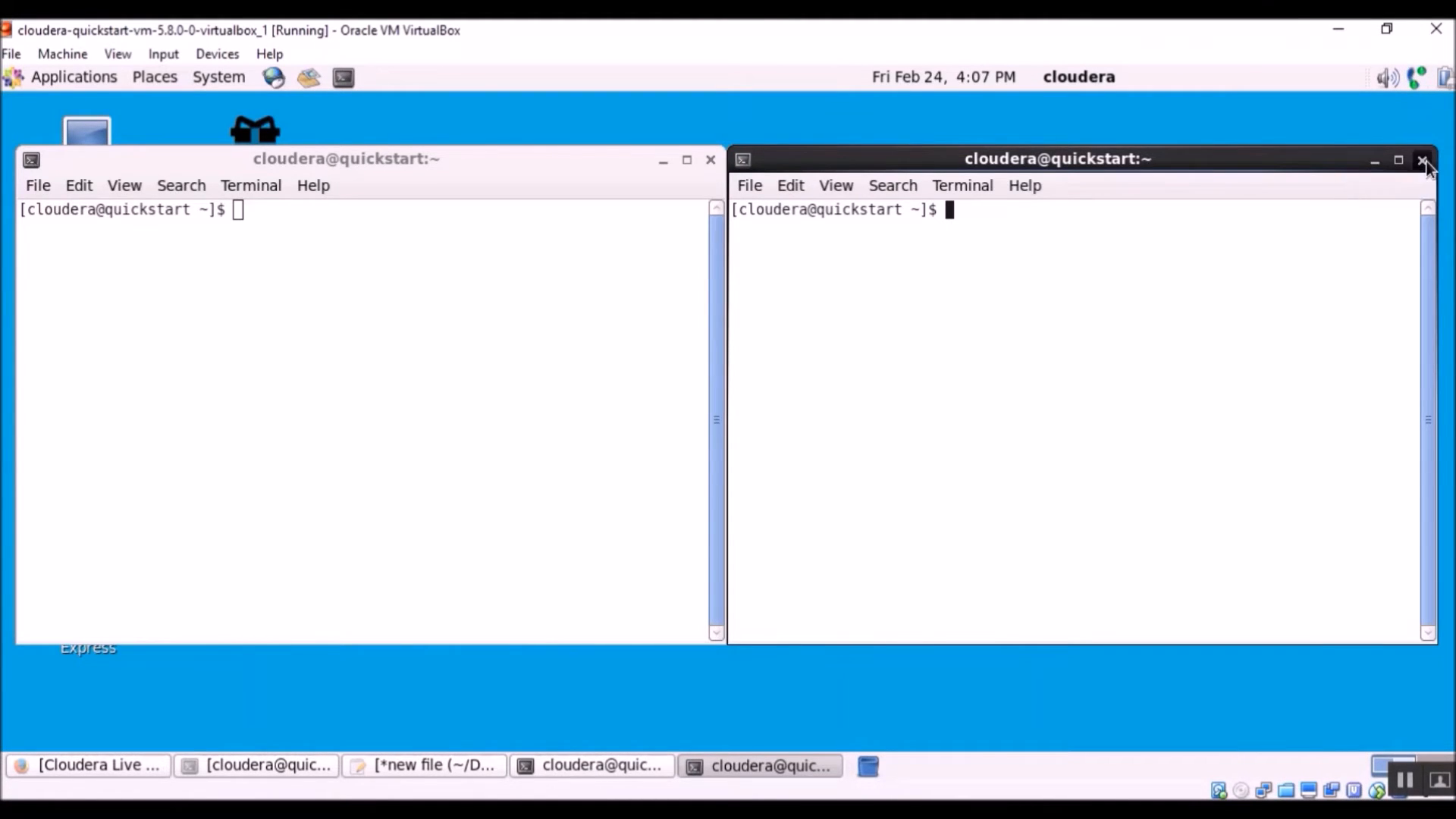
{"action": "left_click", "coordinate": [1423, 160]}
{"action": "left_click_drag", "start_coordinate": [304, 161], "coordinate": [654, 244]}
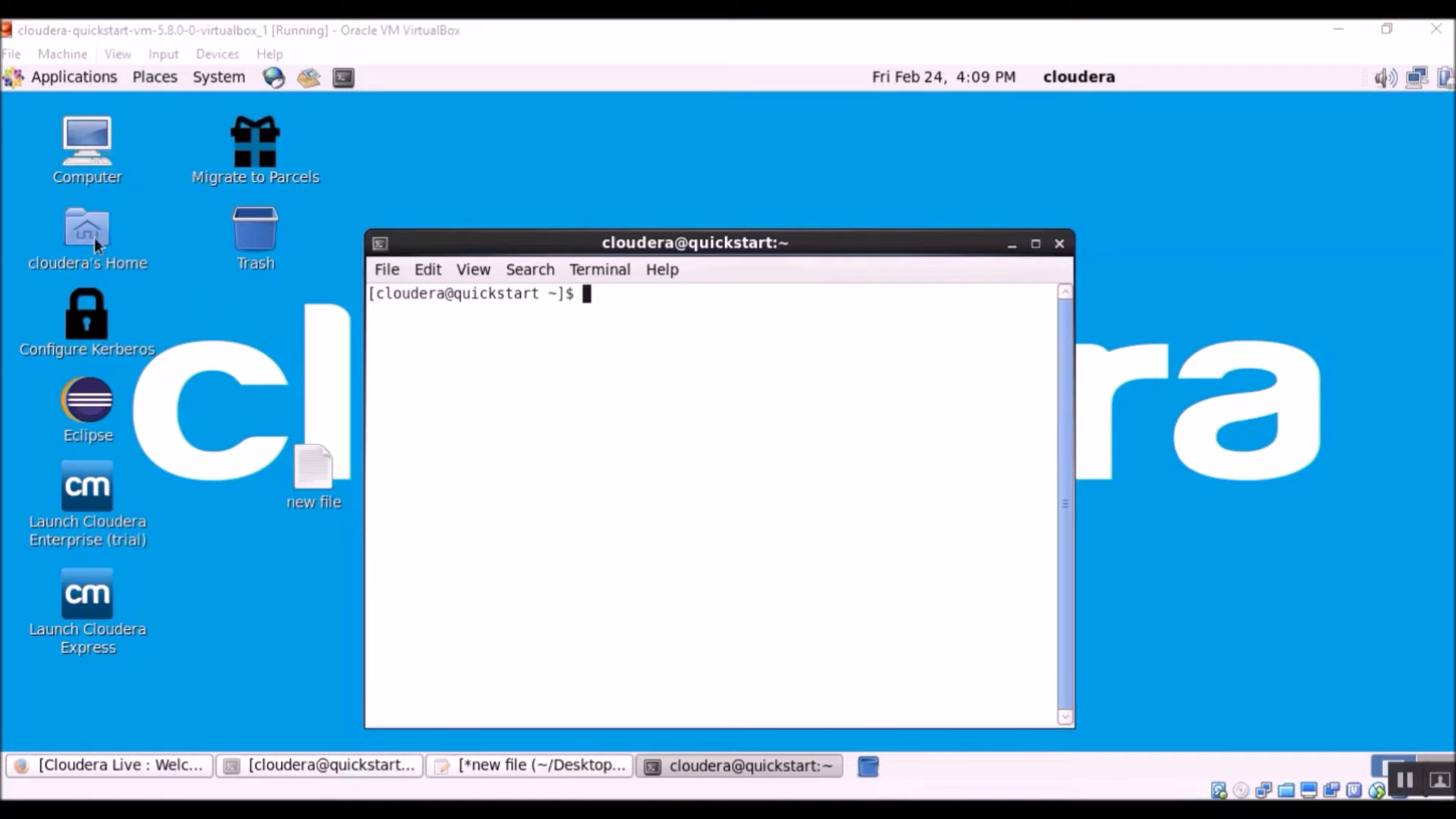
- Switch the terminal session to the root user with su, entering the root password
{"action": "left_click", "coordinate": [741, 405]}
{"action": "type", "text": "su"}
{"action": "key", "text": "Return"}
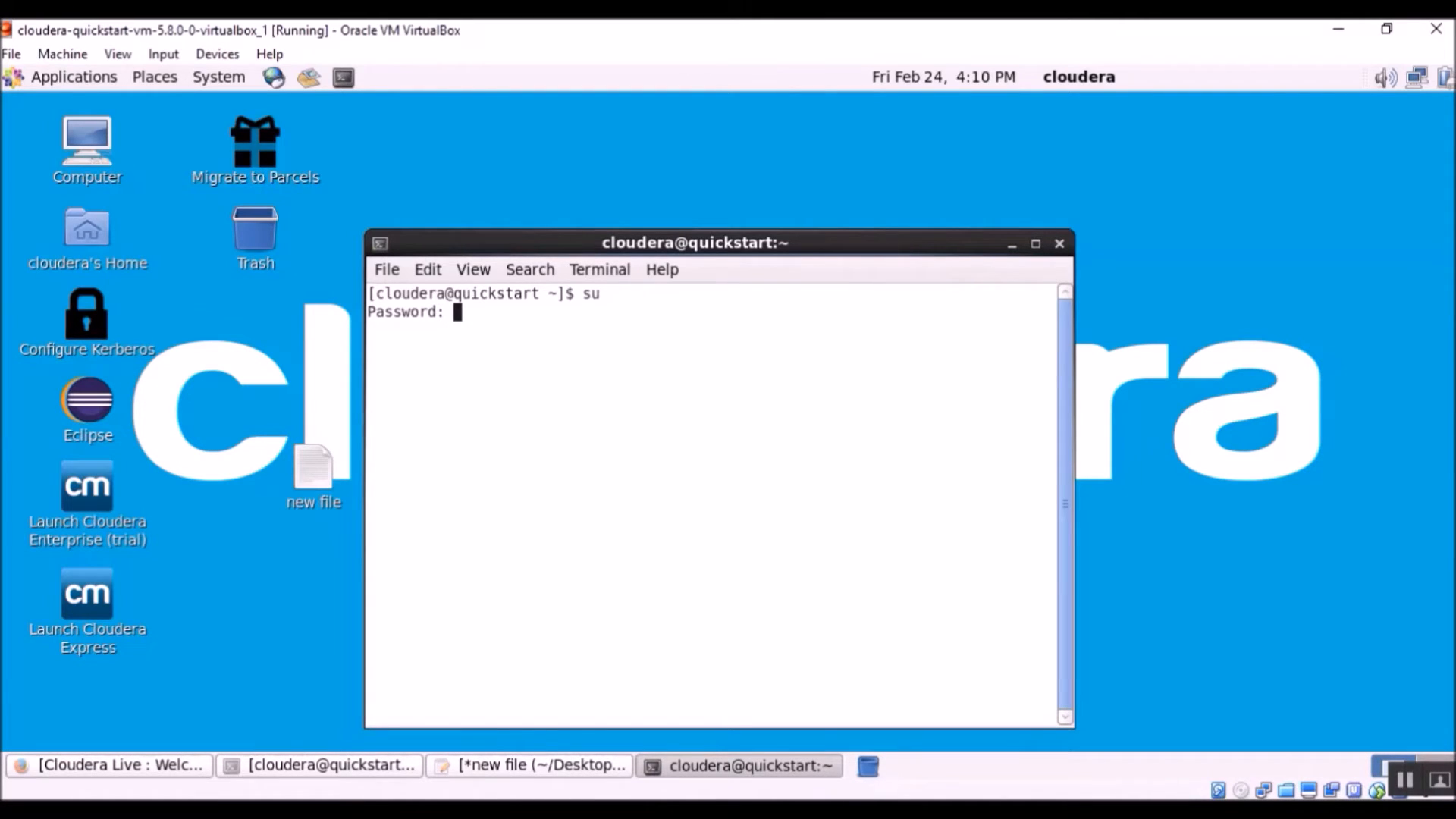
{"action": "key", "text": "Return"}
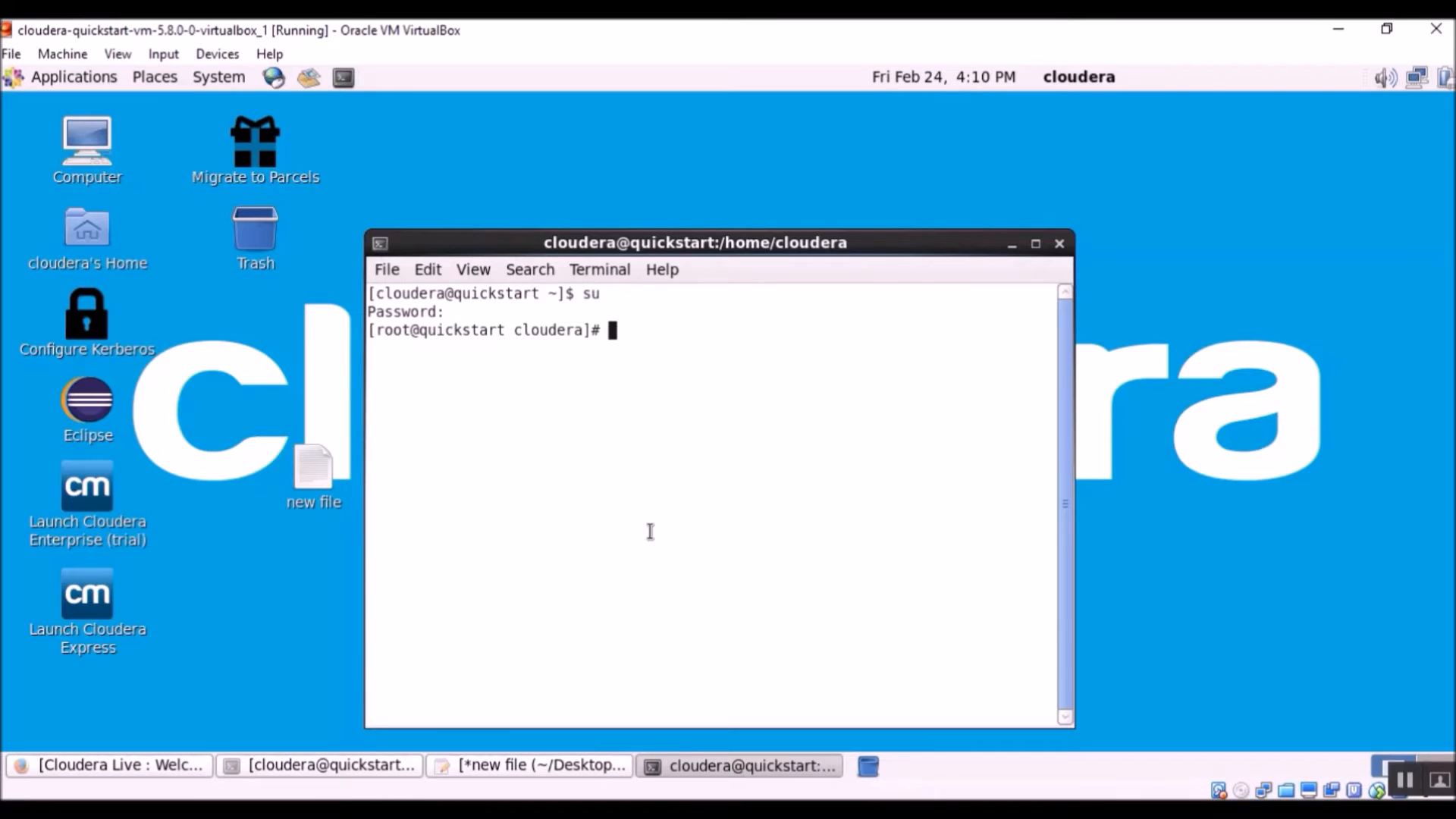
- Change the terminal's working directory to /home/cloudera/workspace
{"action": "type", "text": "cd "}
{"action": "type", "text": "/home/"}
{"action": "type", "text": "cloudera"}
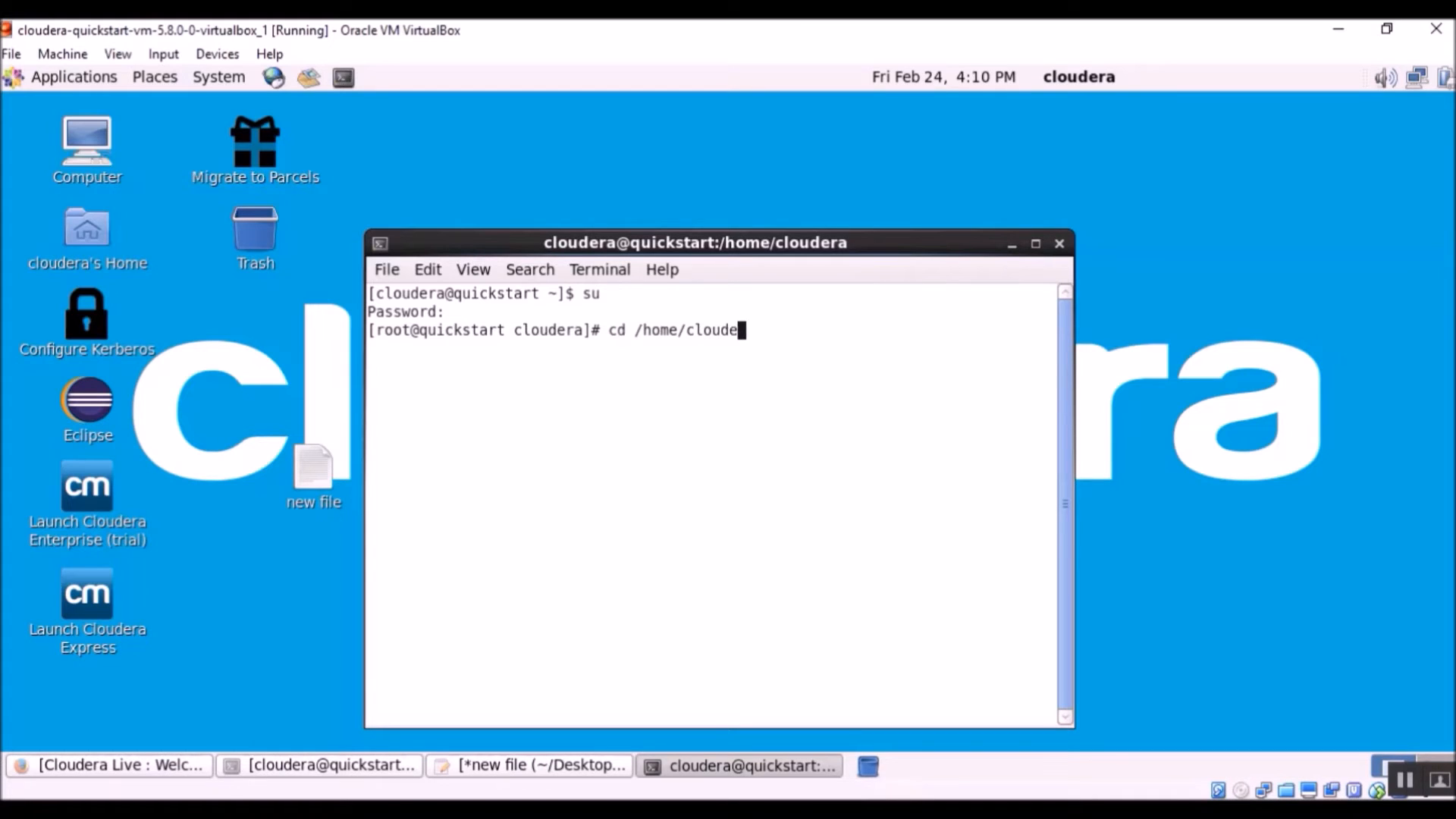
{"action": "type", "text": "/workspace"}
{"action": "key", "text": "Return"}
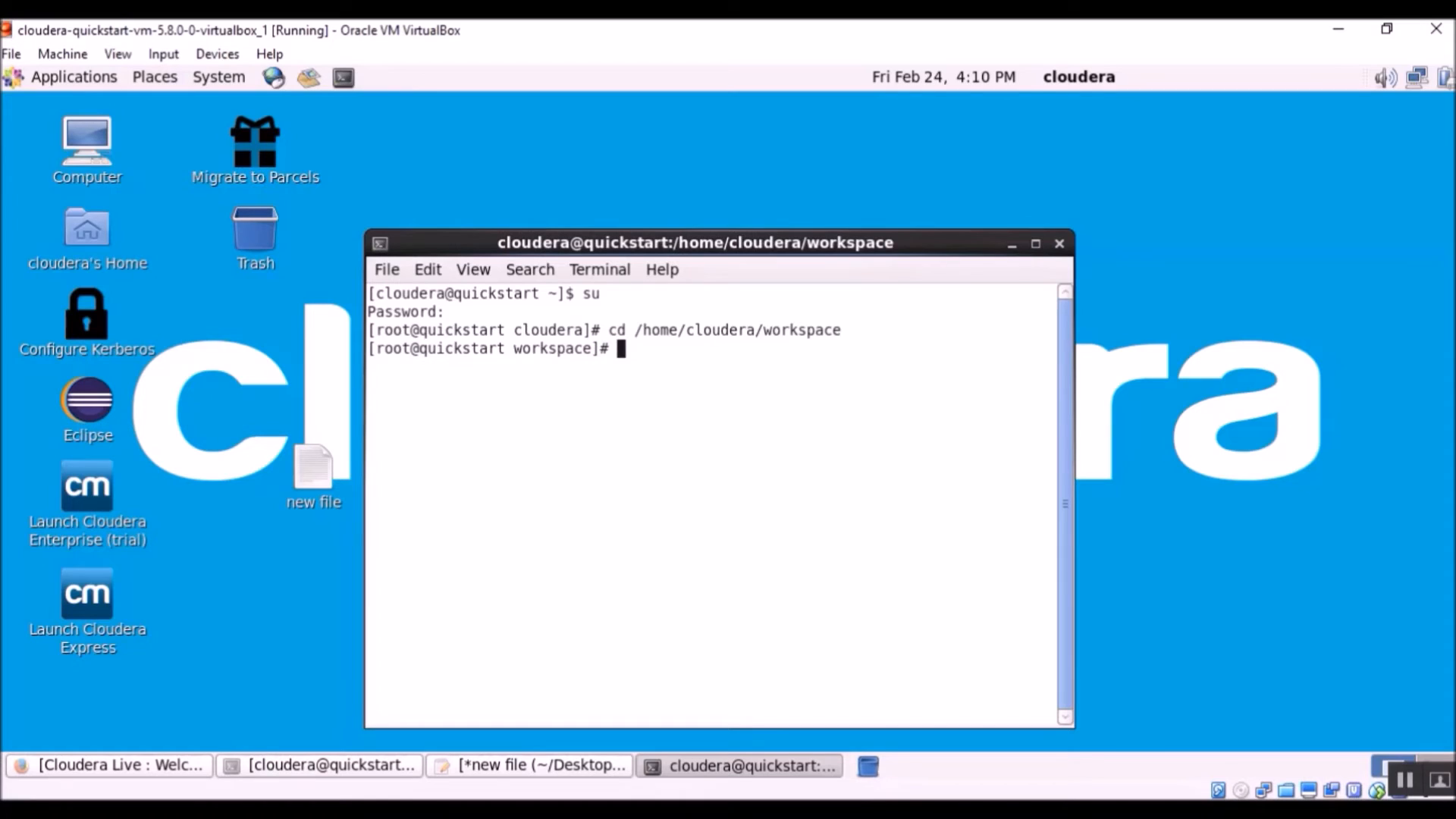
- Clear the terminal, create a directory named projects in the workspace and list the workspace contents in long format
{"action": "key", "text": "ctrl+l"}
{"action": "type", "text": "mkdir "}
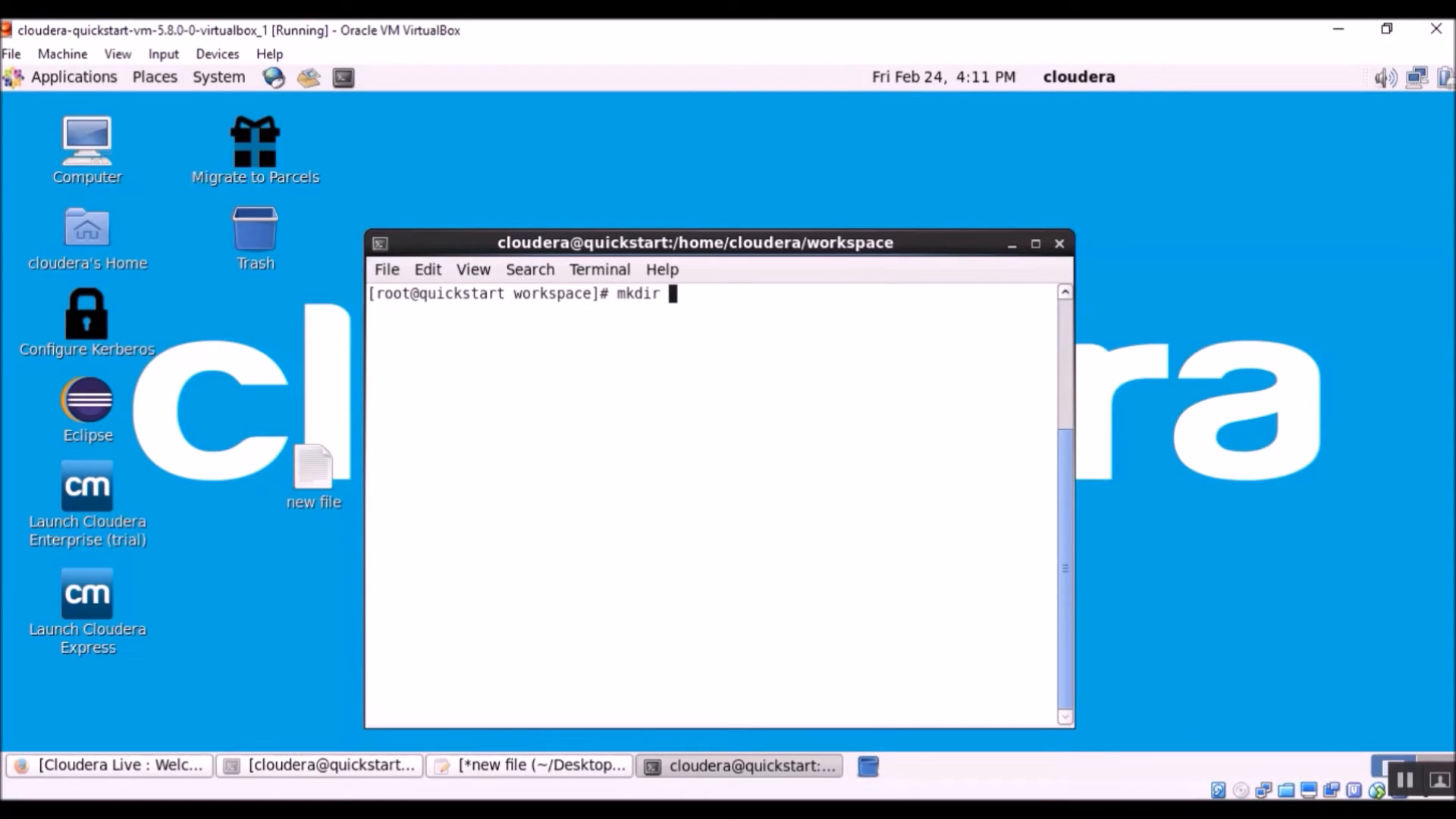
{"action": "type", "text": "projects"}
{"action": "key", "text": "Return"}
{"action": "type", "text": "ls -l"}
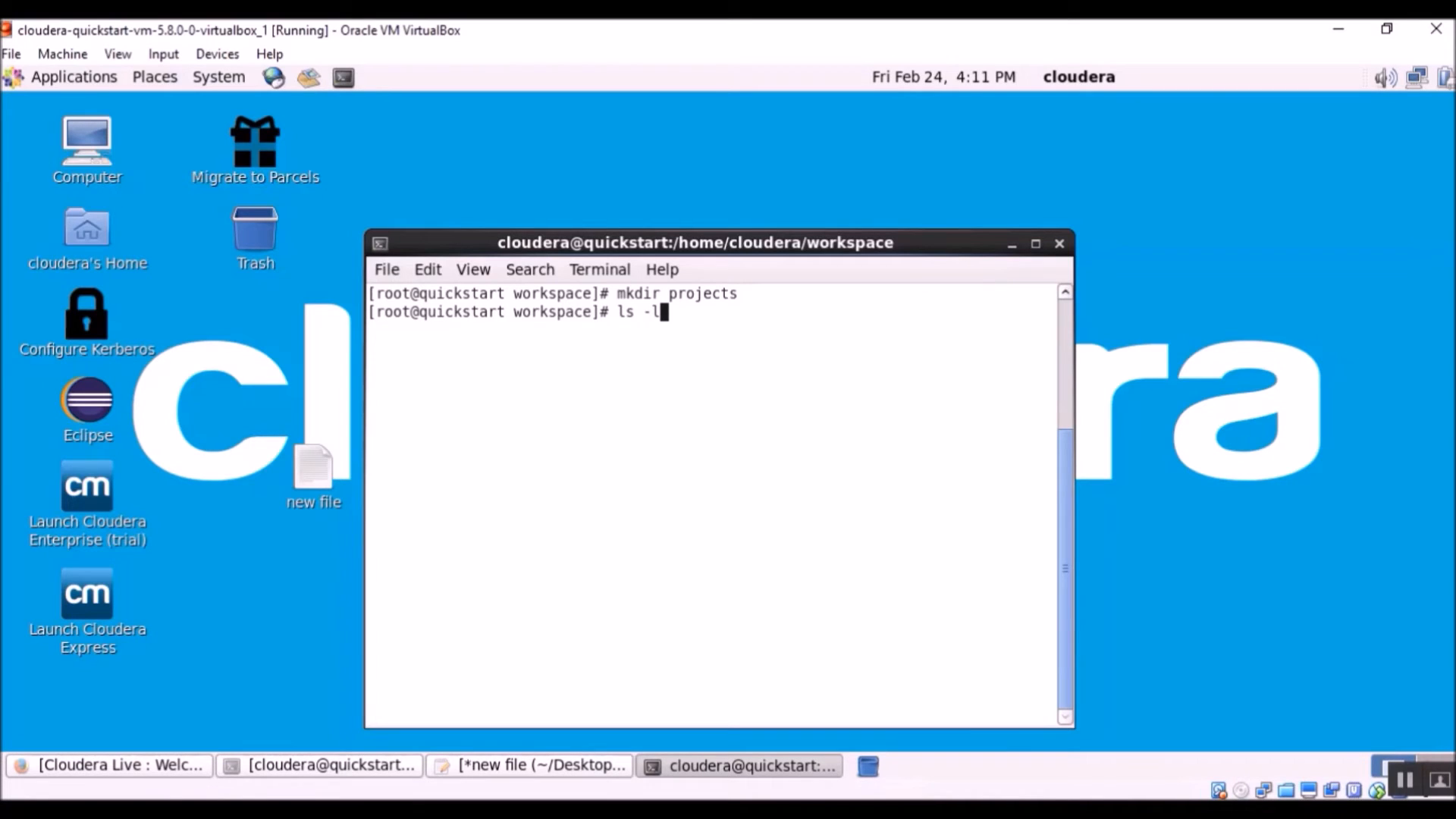
{"action": "key", "text": "Return"}
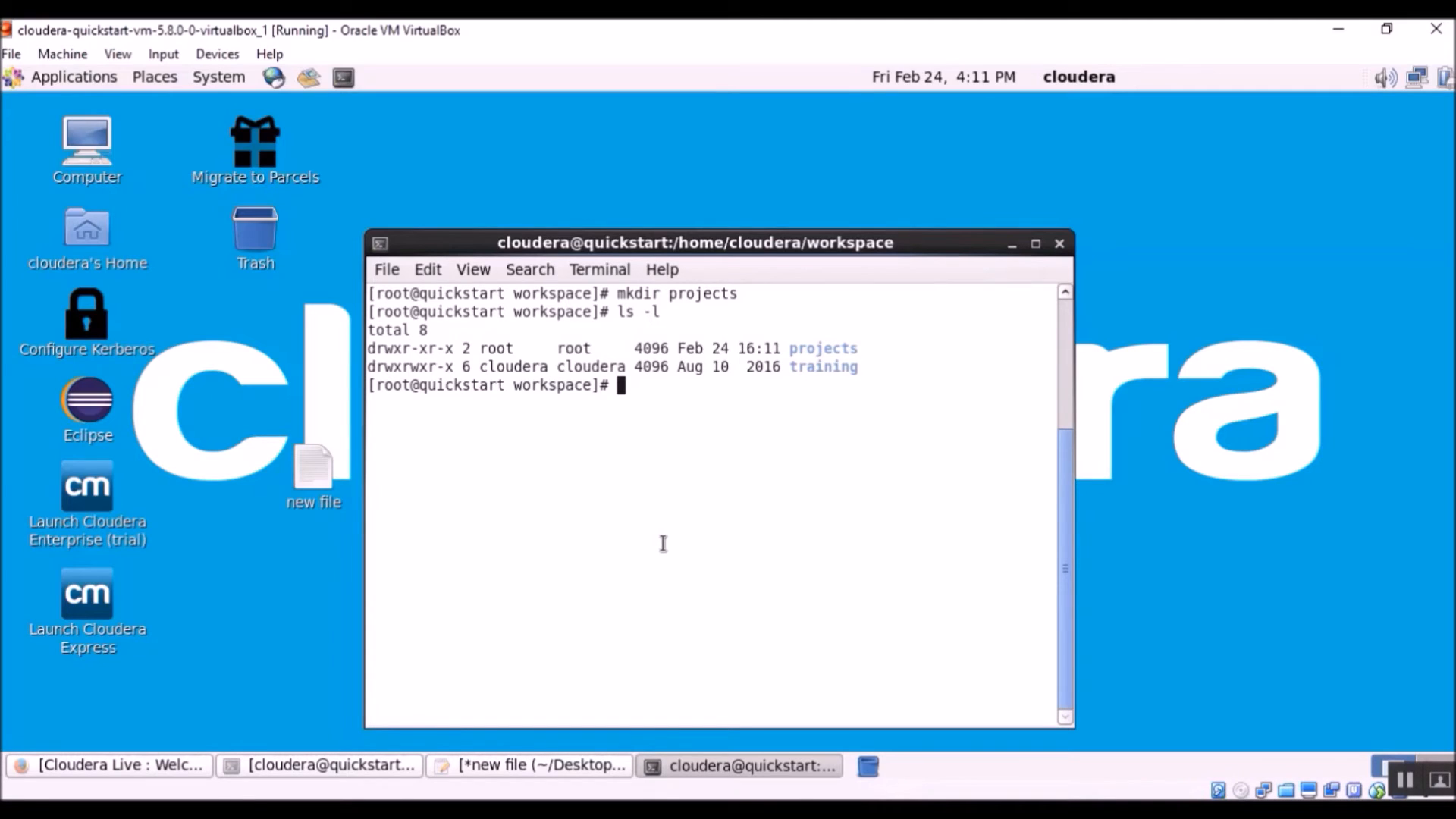
- Mount the projects share as type vboxsf on /home/cloudera/workspace/projects/
{"action": "type", "text": "mount -t vboxsf"}
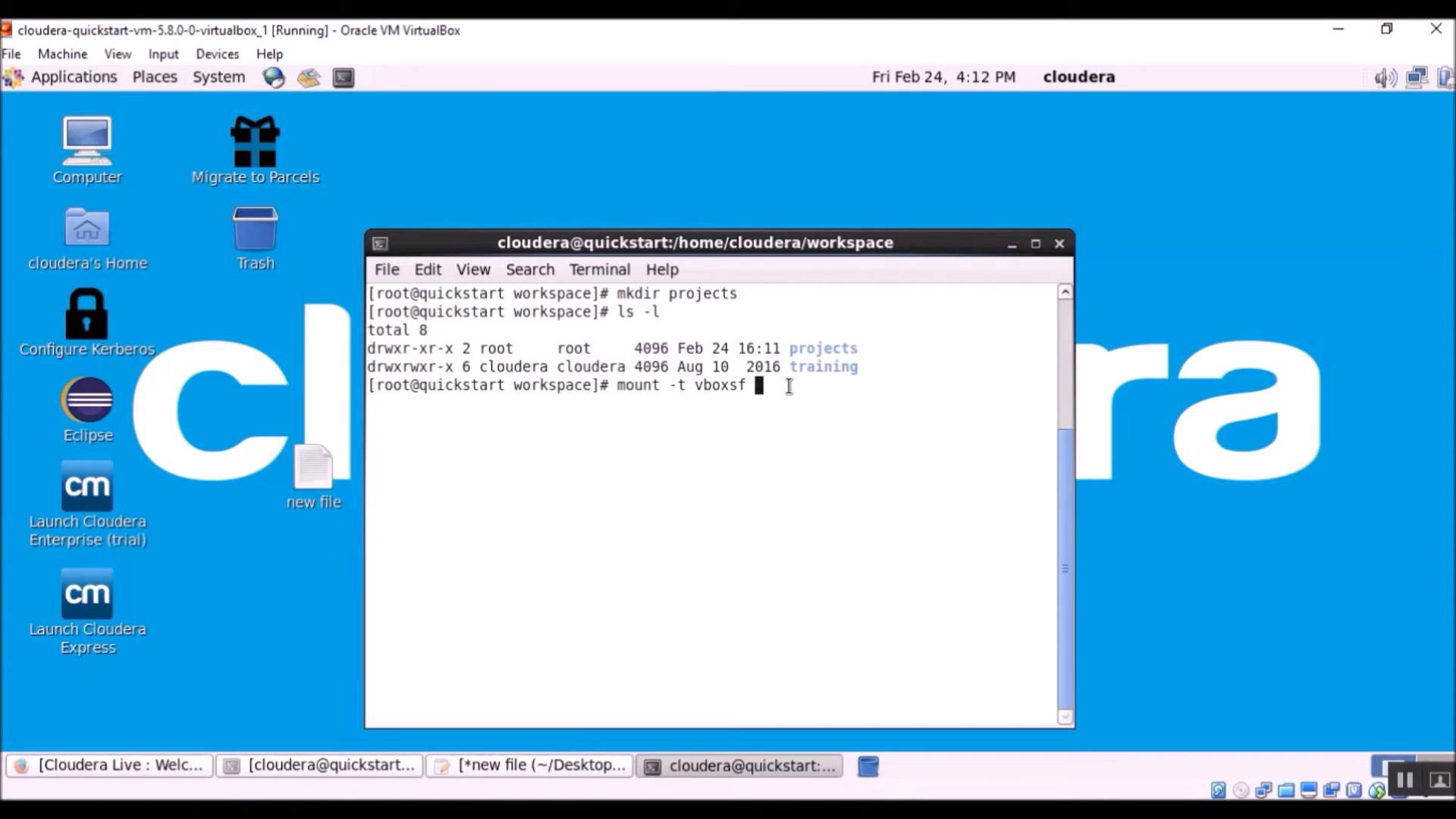
{"action": "type", "text": "projects"}
{"action": "type", "text": "/home/cloudera/w"}
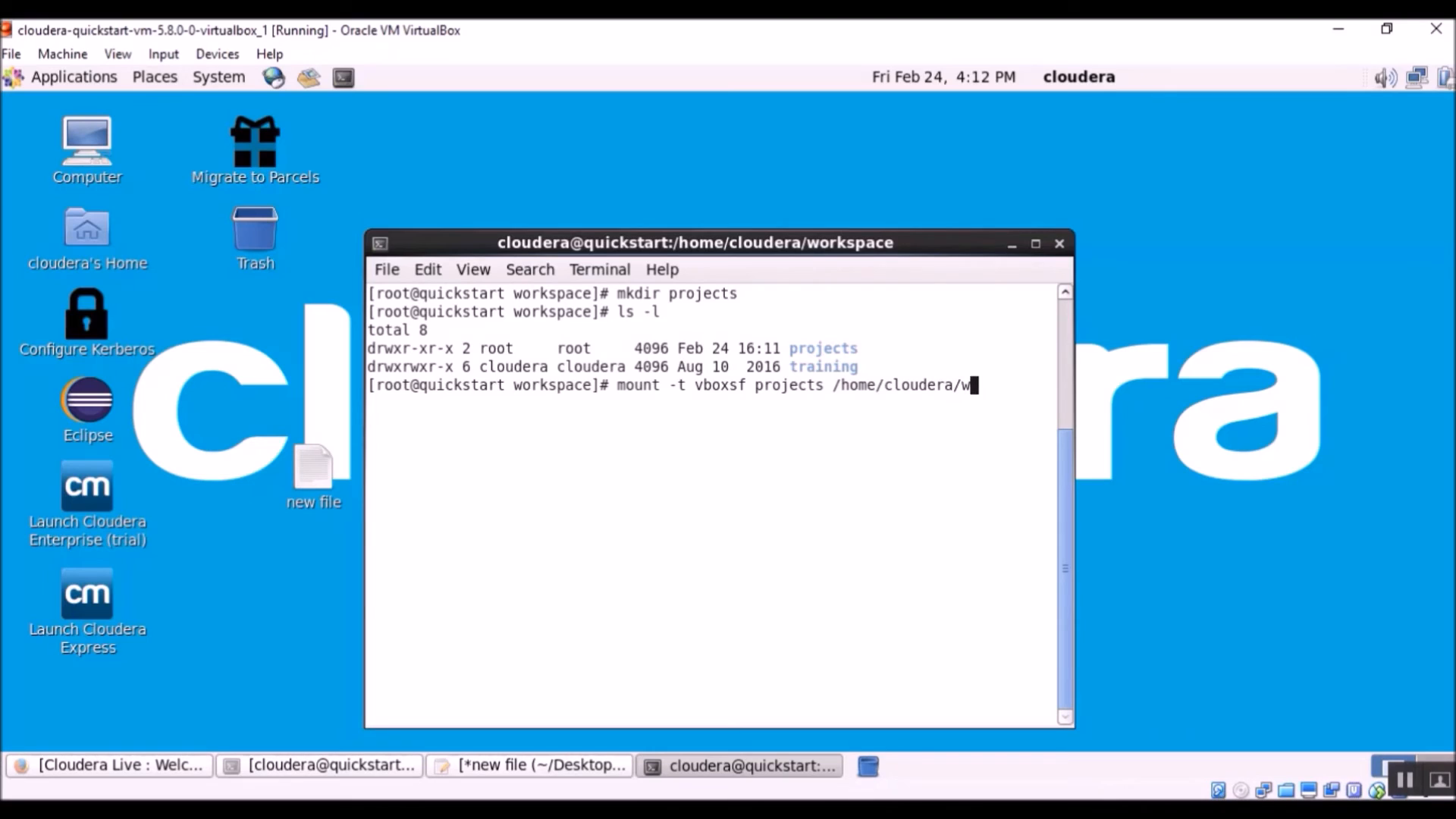
{"action": "type", "text": "o"}
{"action": "key", "text": "Tab"}
{"action": "type", "text": "pro"}
{"action": "key", "text": "Tab"}
{"action": "key", "text": "Return"}
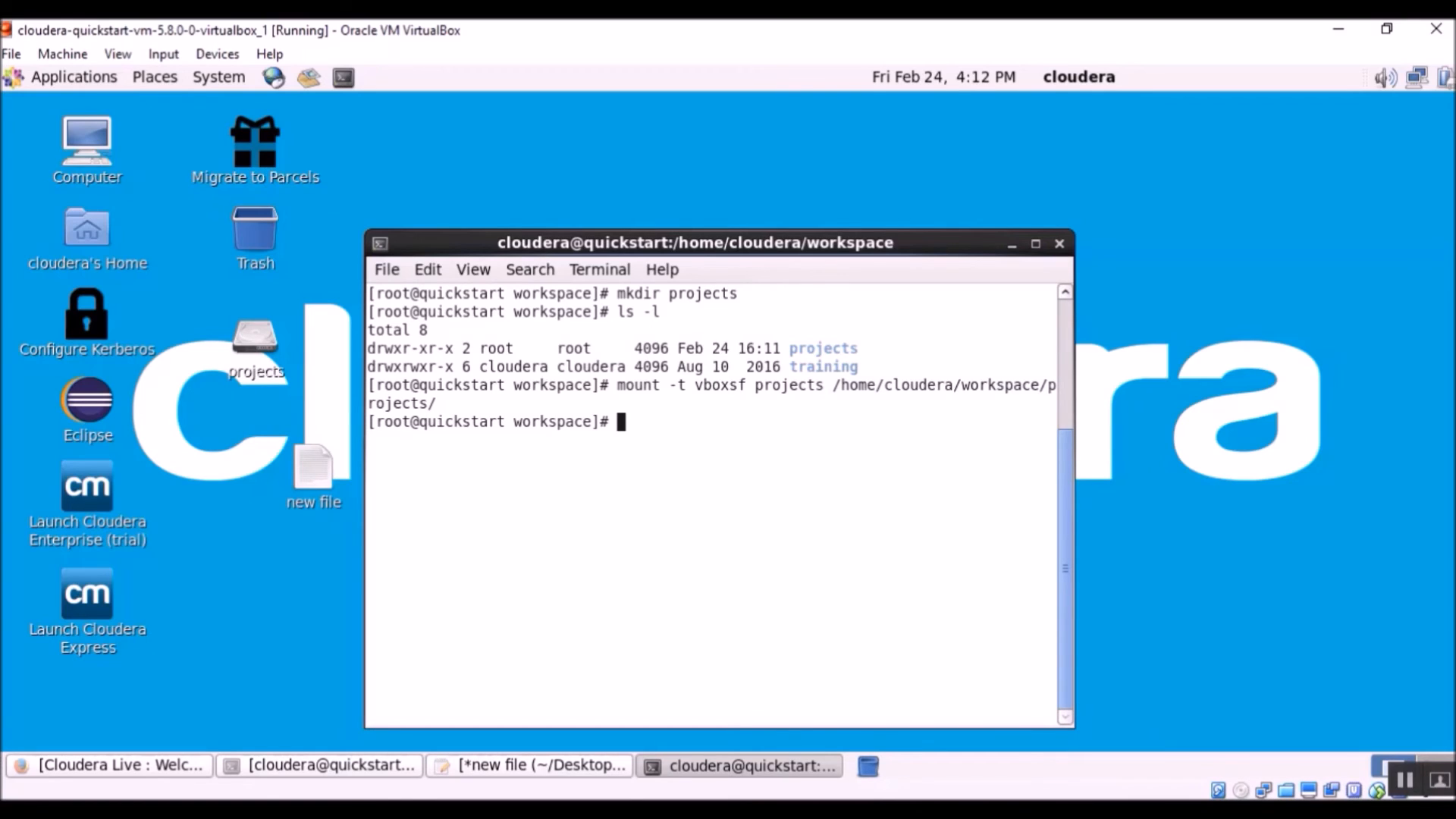
- Minimize the terminal, browse the mounted projects drive through bigdataoncloud and wordcount, and close the folder windows
{"action": "left_click", "coordinate": [1012, 244]}
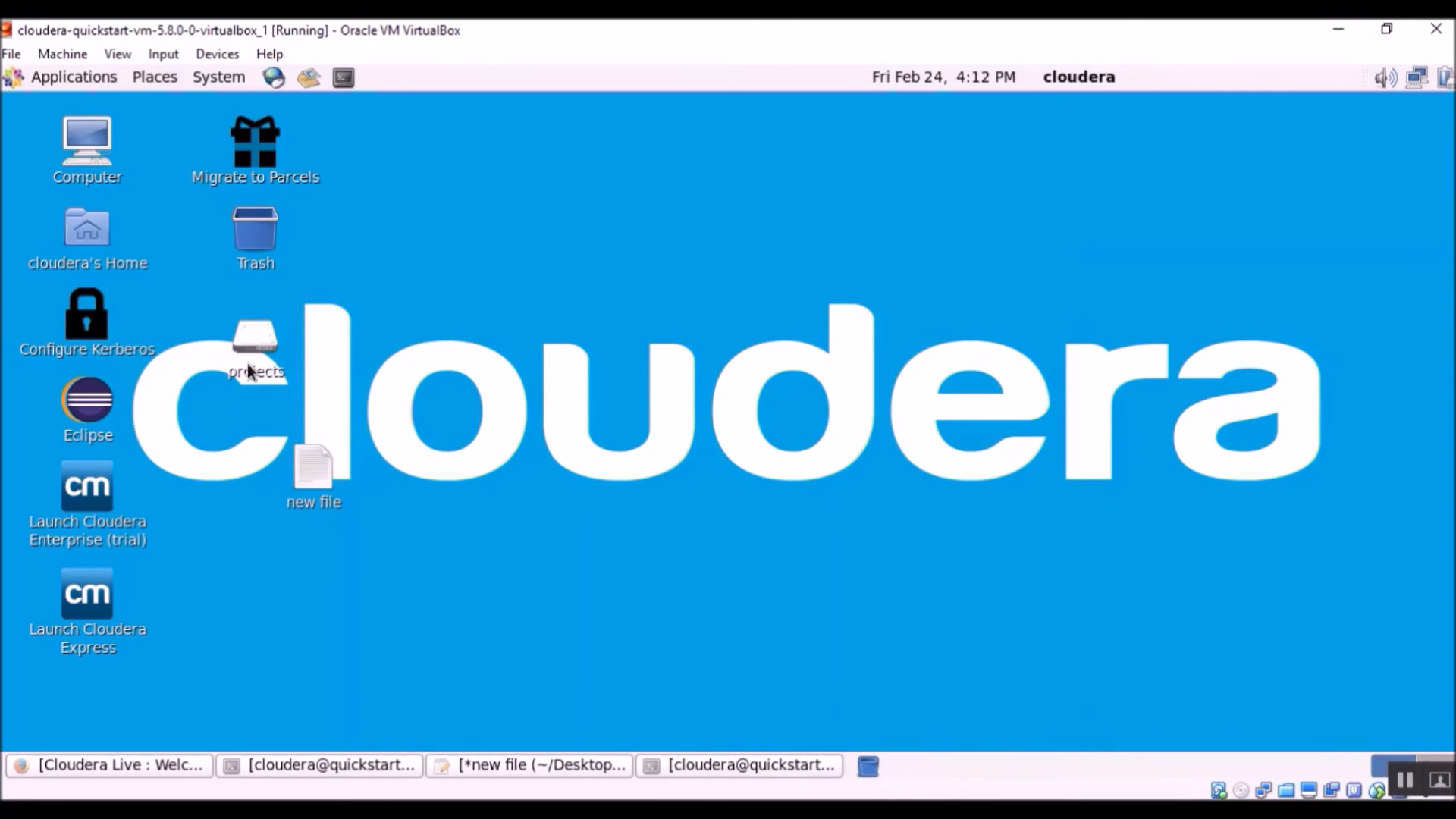
{"action": "double_click", "coordinate": [263, 344]}
{"action": "double_click", "coordinate": [548, 353]}
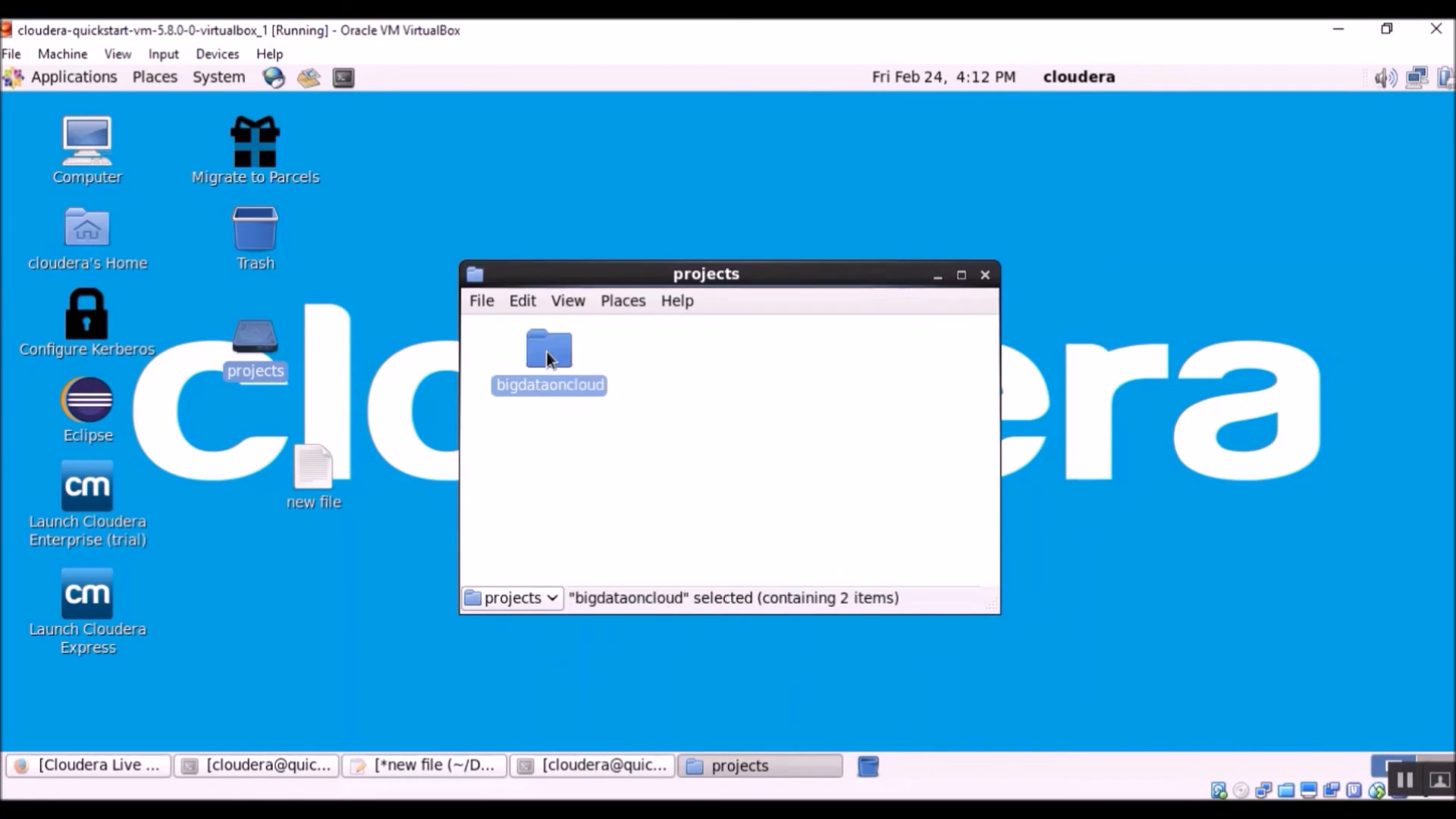
{"action": "double_click", "coordinate": [577, 383]}
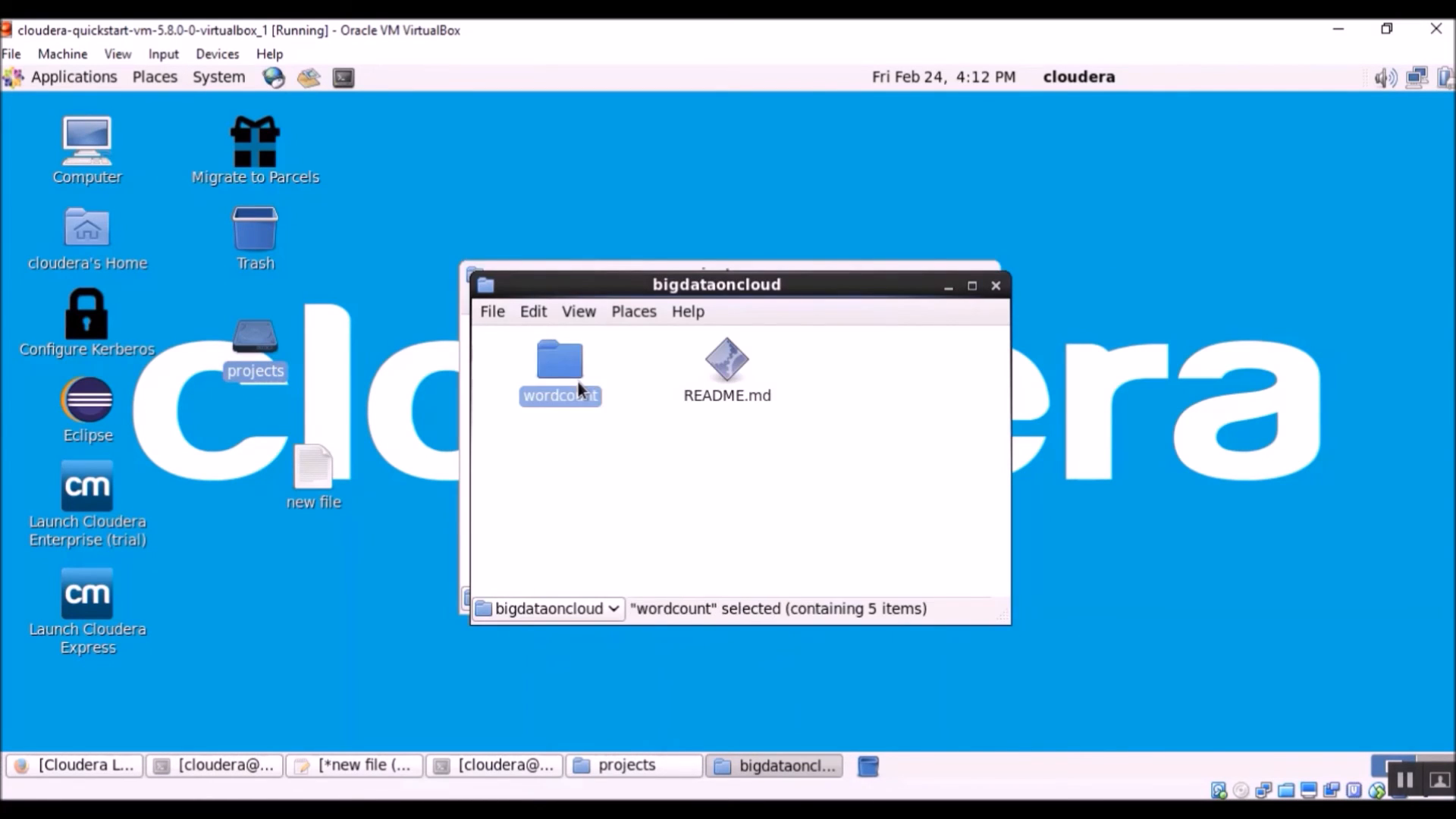
{"action": "left_click", "coordinate": [1007, 297]}
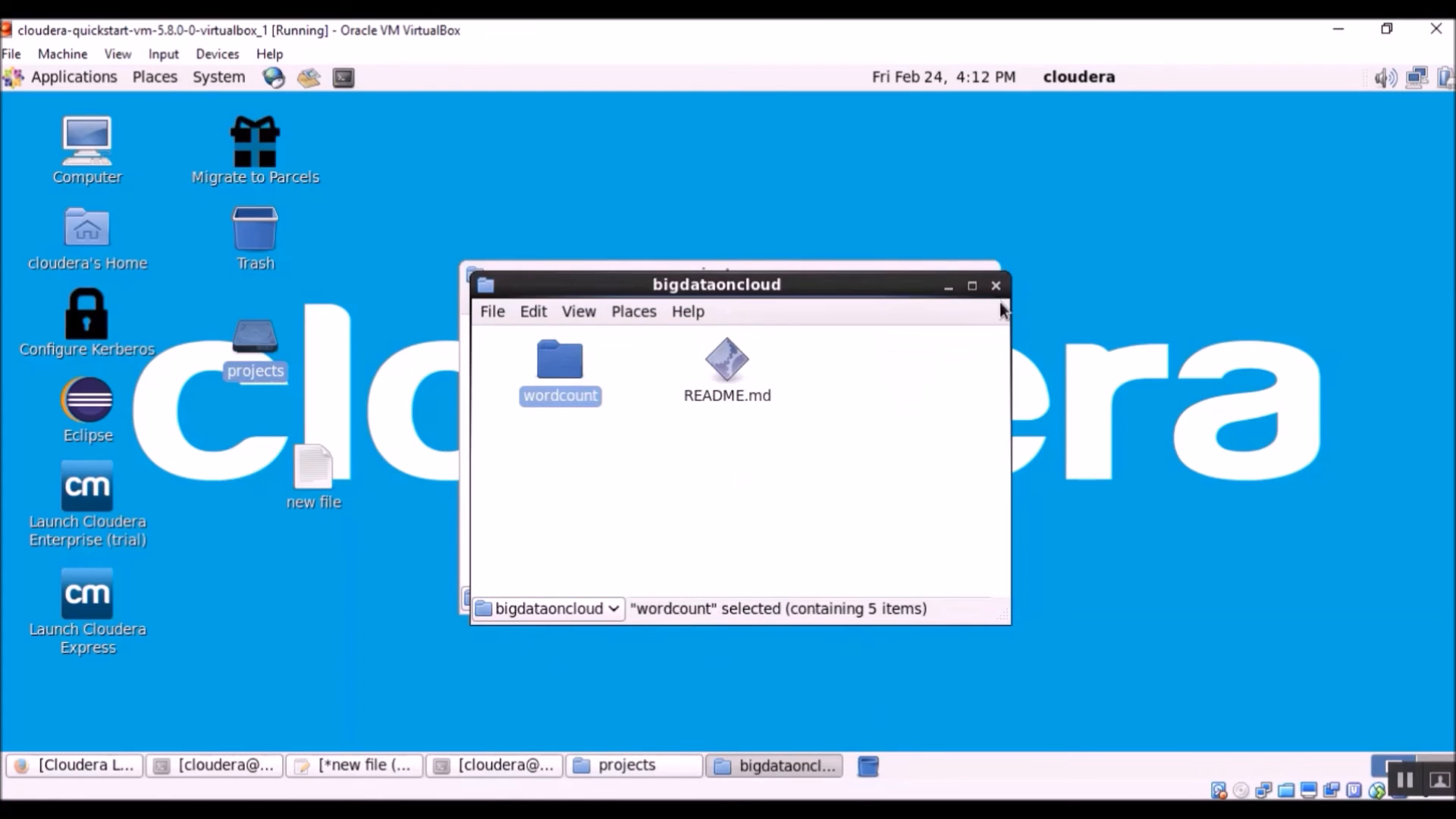
{"action": "left_click", "coordinate": [992, 285]}
{"action": "left_click", "coordinate": [976, 274]}
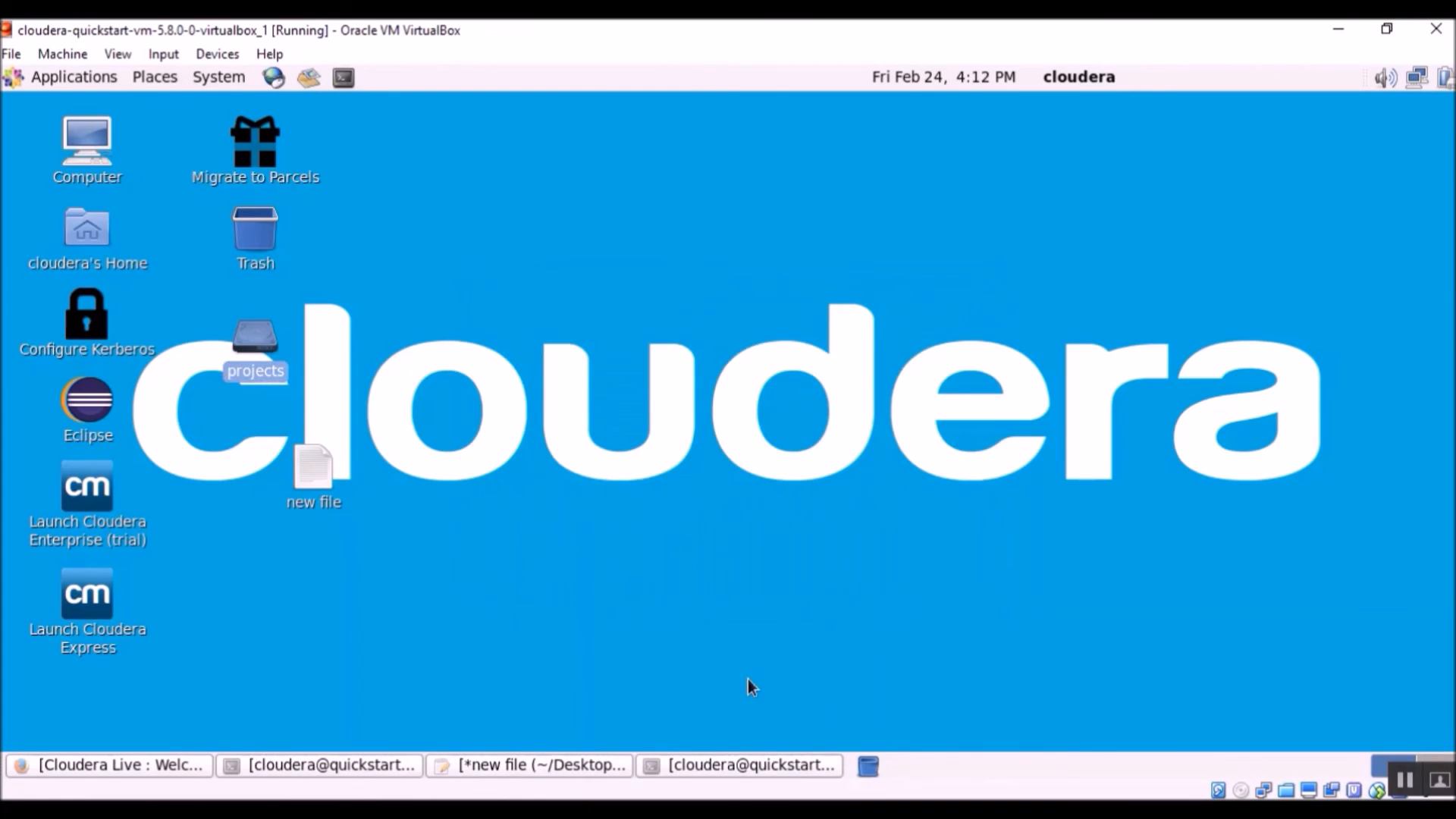
- Restore the root terminal and unmount /home/cloudera/workspace/projects/ with umount
{"action": "left_click", "coordinate": [725, 767]}
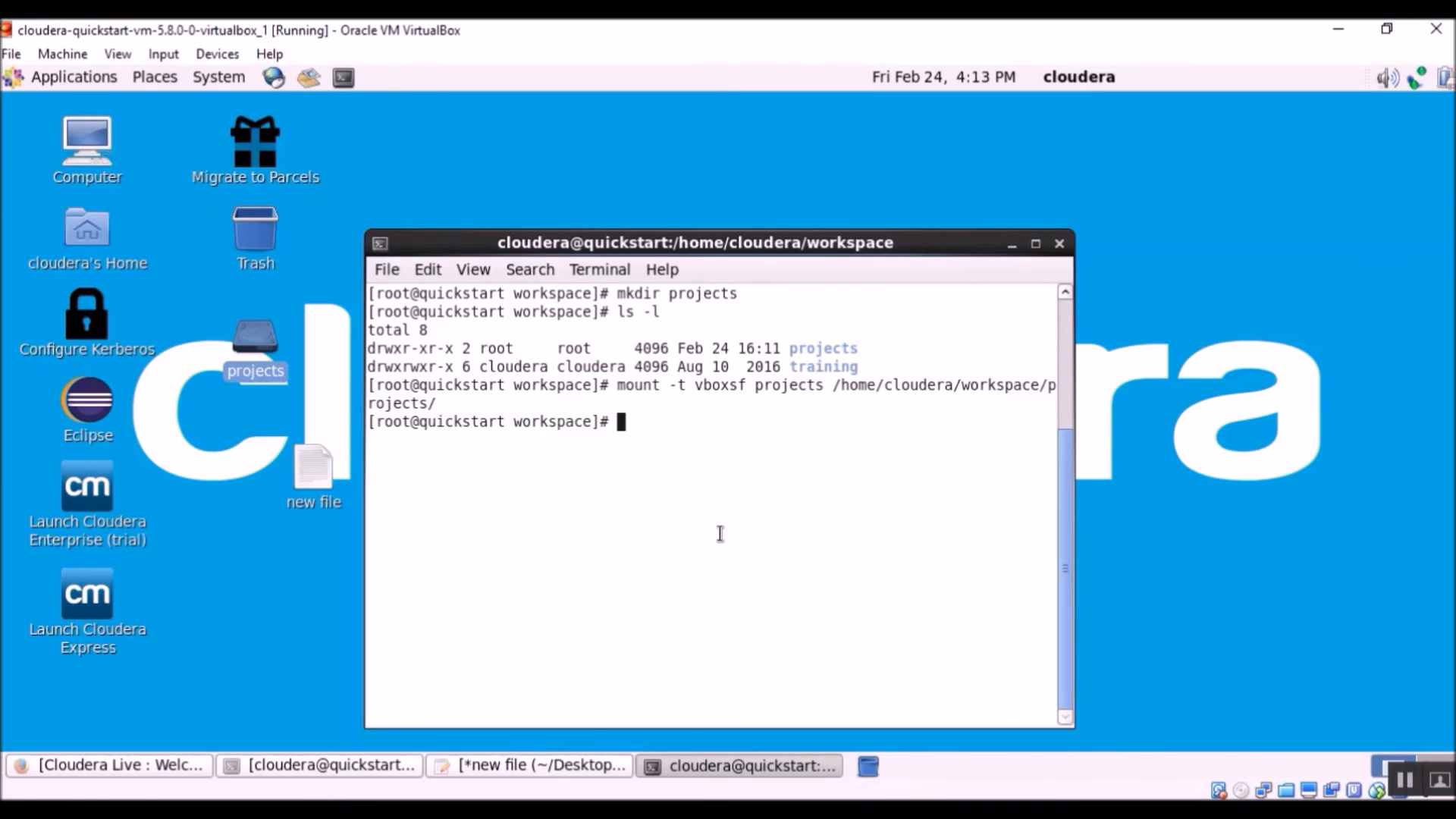
{"action": "type", "text": "umount"}
{"action": "type", "text": "/home/cl"}
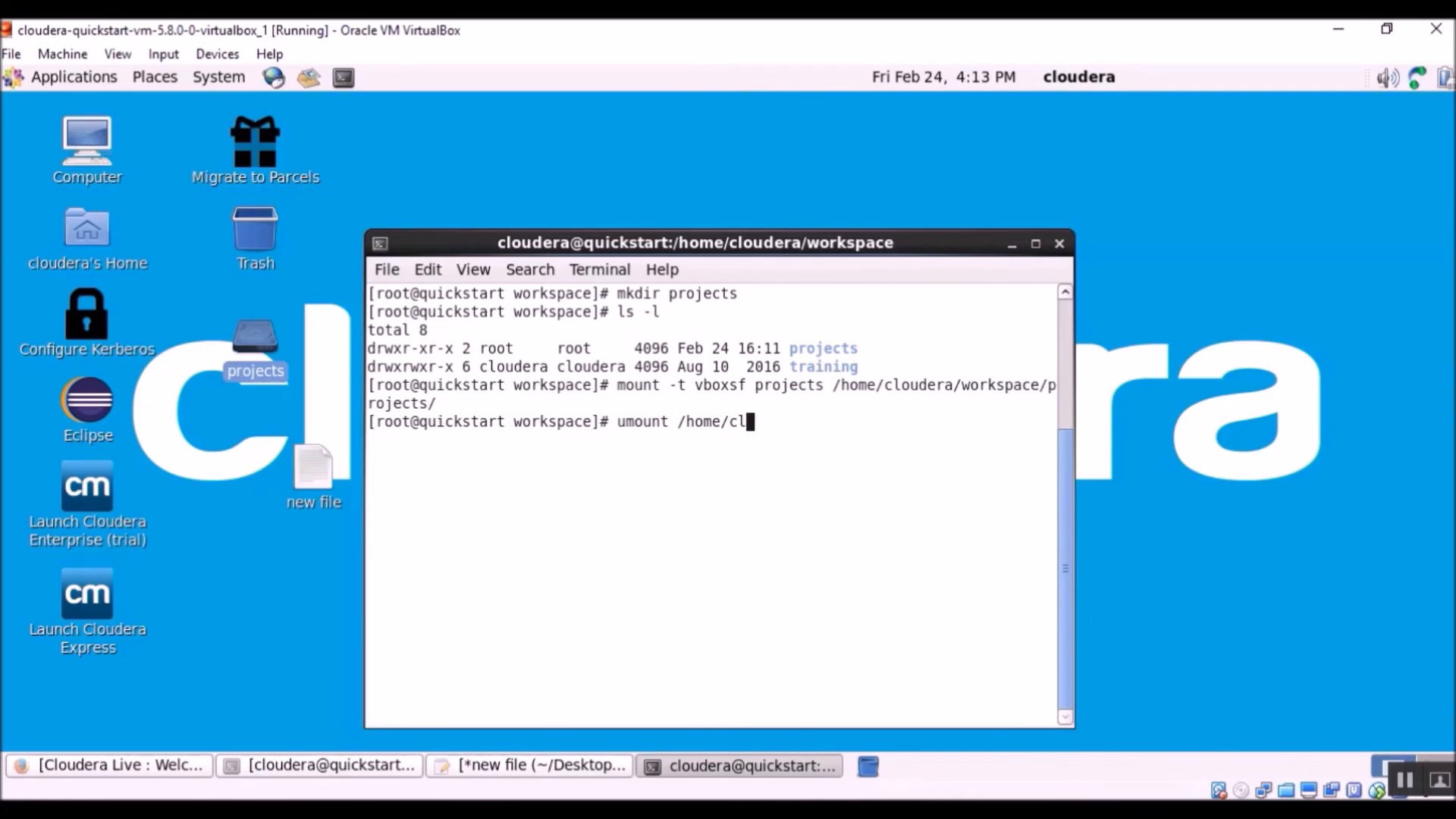
{"action": "key", "text": "Tab"}
{"action": "type", "text": "w"}
{"action": "key", "text": "Tab"}
{"action": "type", "text": "p"}
{"action": "key", "text": "Tab"}
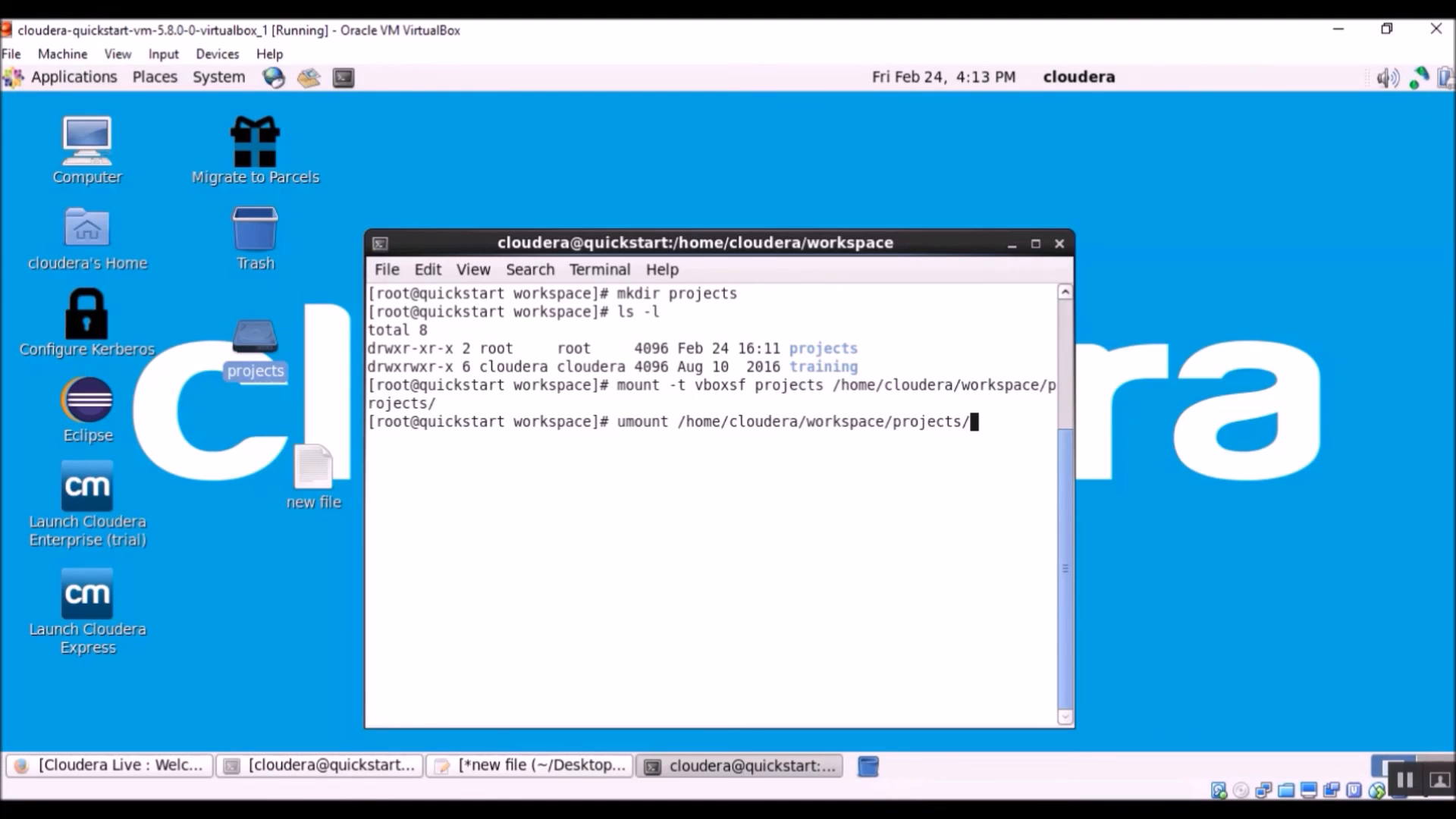
{"action": "key", "text": "Return"}
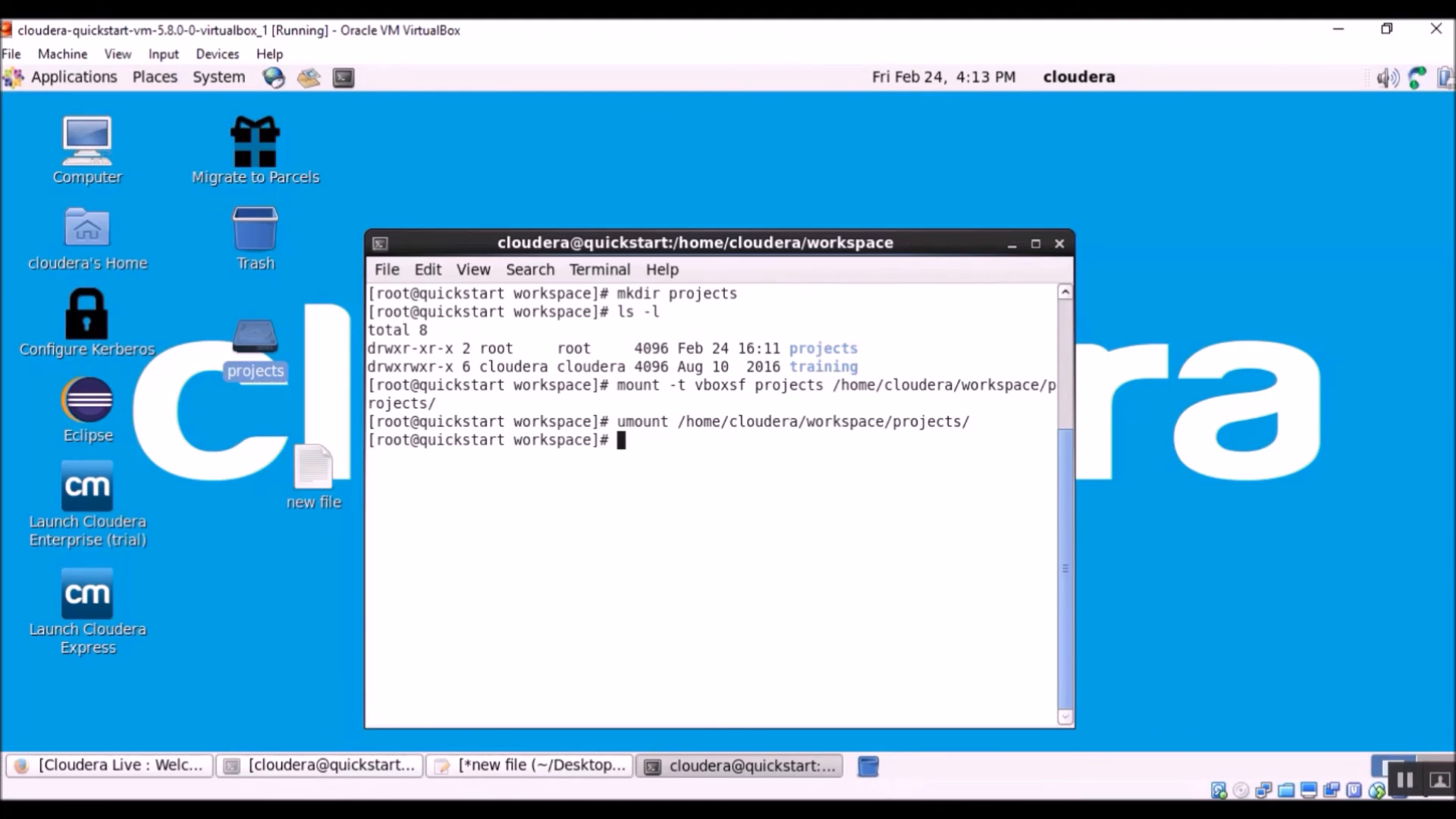